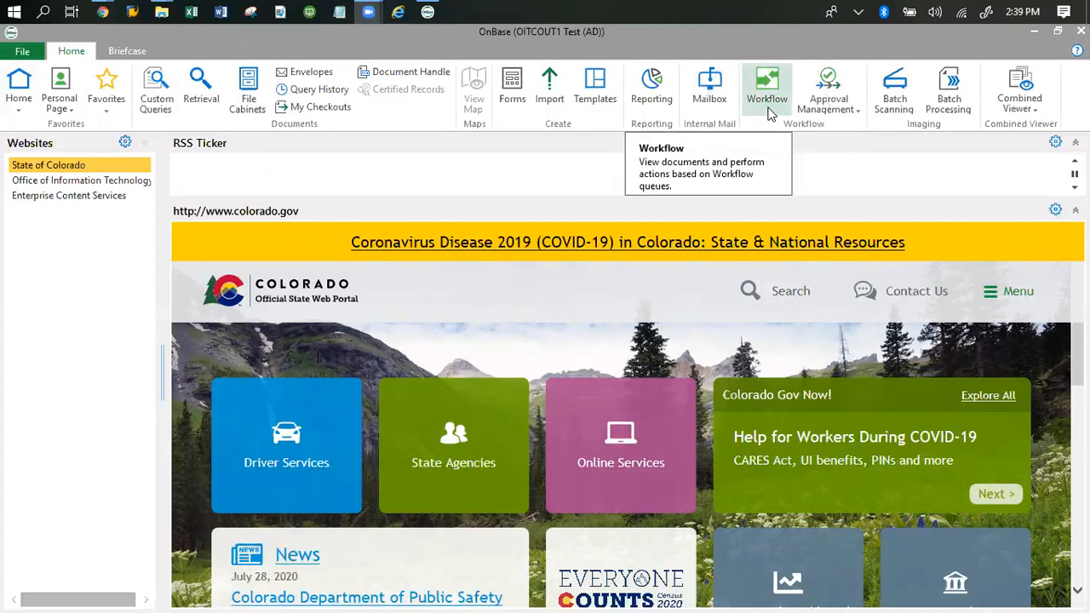
# - Open Workflow and list the 26 invoices in CDOTAP 01's In Project Manager/Buyer Review queue
pyautogui.click(768, 107)
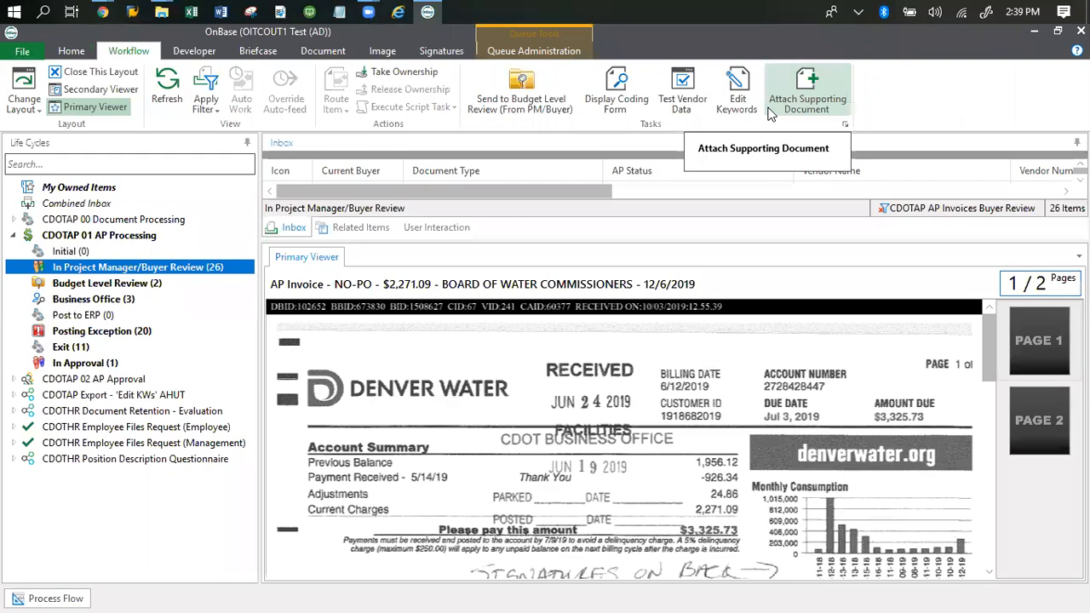
pyautogui.moveTo(616, 241); pyautogui.dragTo(615, 392)
pyautogui.click(125, 270)
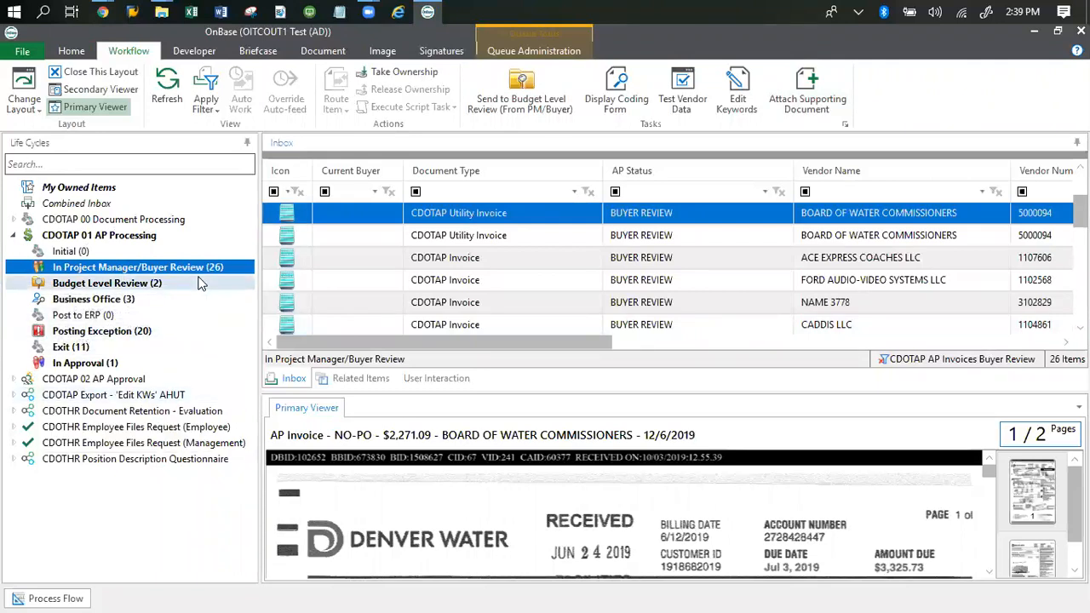
pyautogui.click(58, 269)
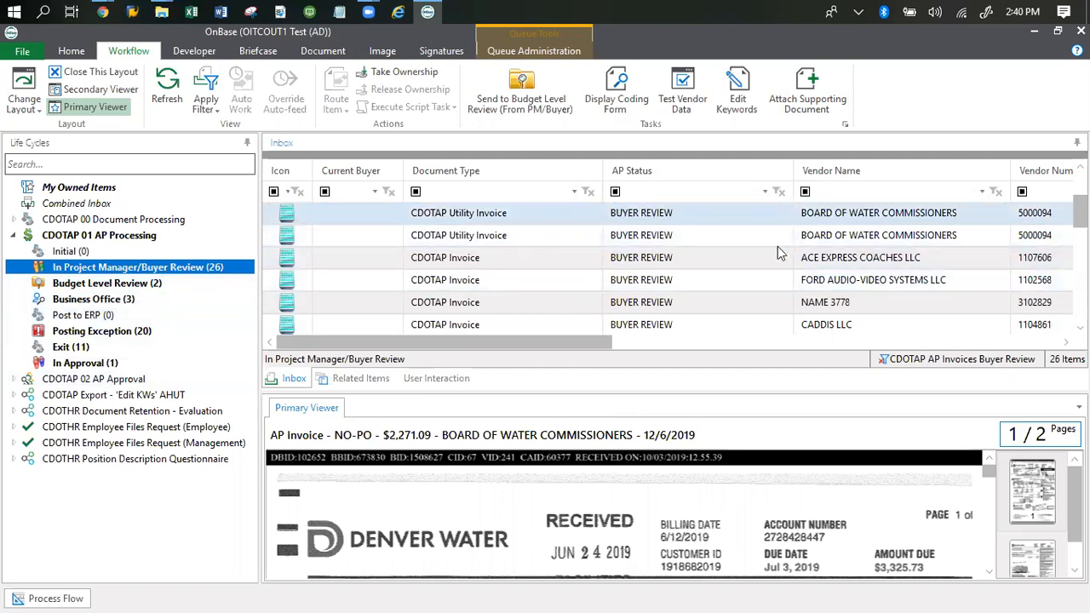
pyautogui.click(741, 219)
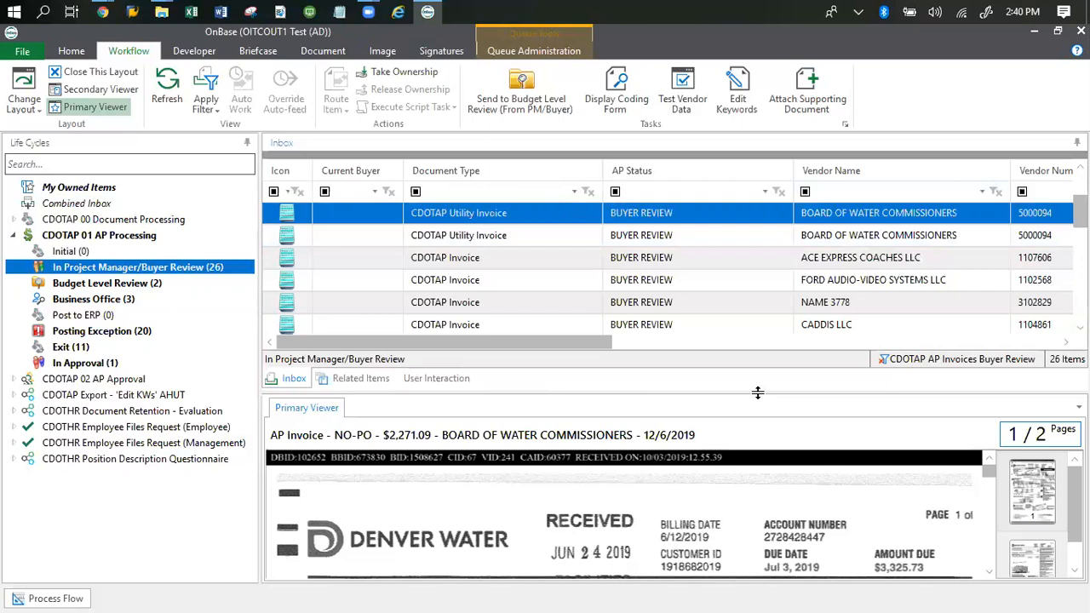
# - Shrink the inbox list and scroll the viewer through the two-page $2,271.09 Denver Water bill
pyautogui.moveTo(758, 392); pyautogui.dragTo(767, 239)
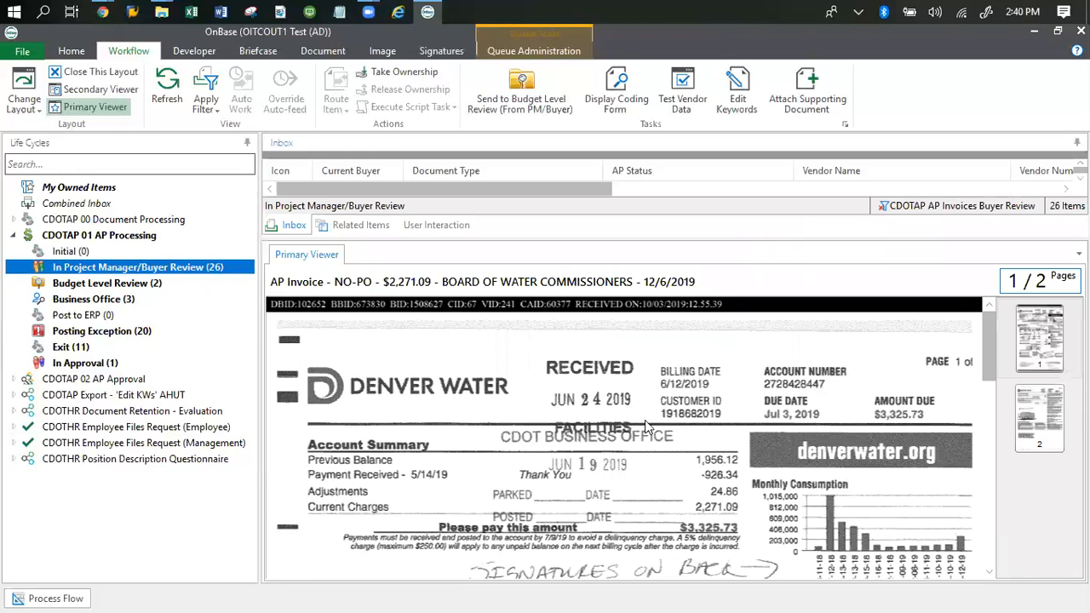
pyautogui.scroll(-2, 645, 420)
pyautogui.scroll(2, 645, 430)
pyautogui.scroll(-1, 645, 451)
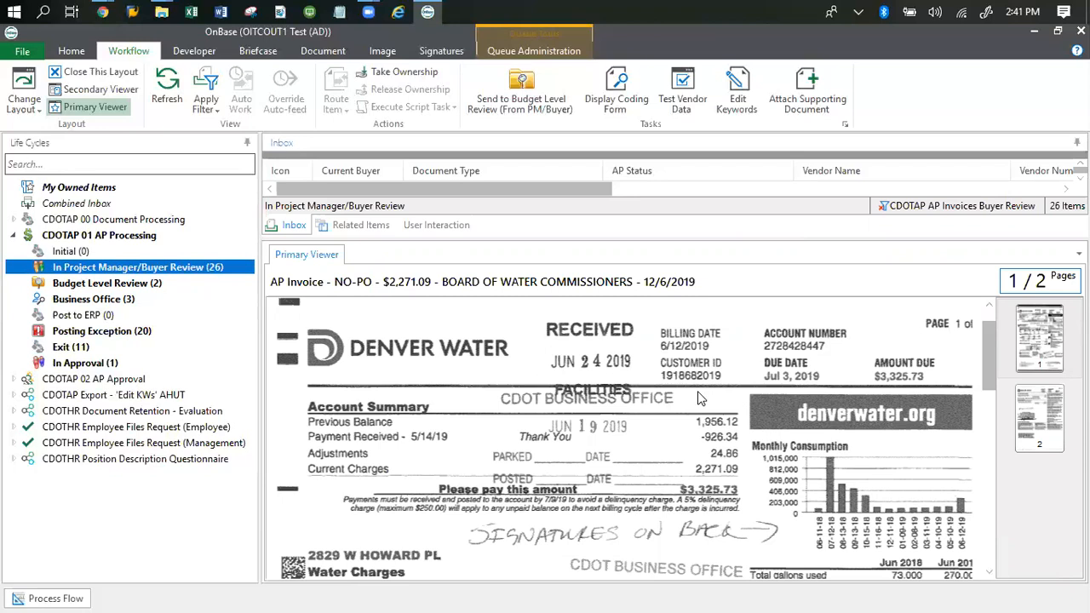
pyautogui.scroll(-1, 698, 397)
pyautogui.scroll(-1, 698, 398)
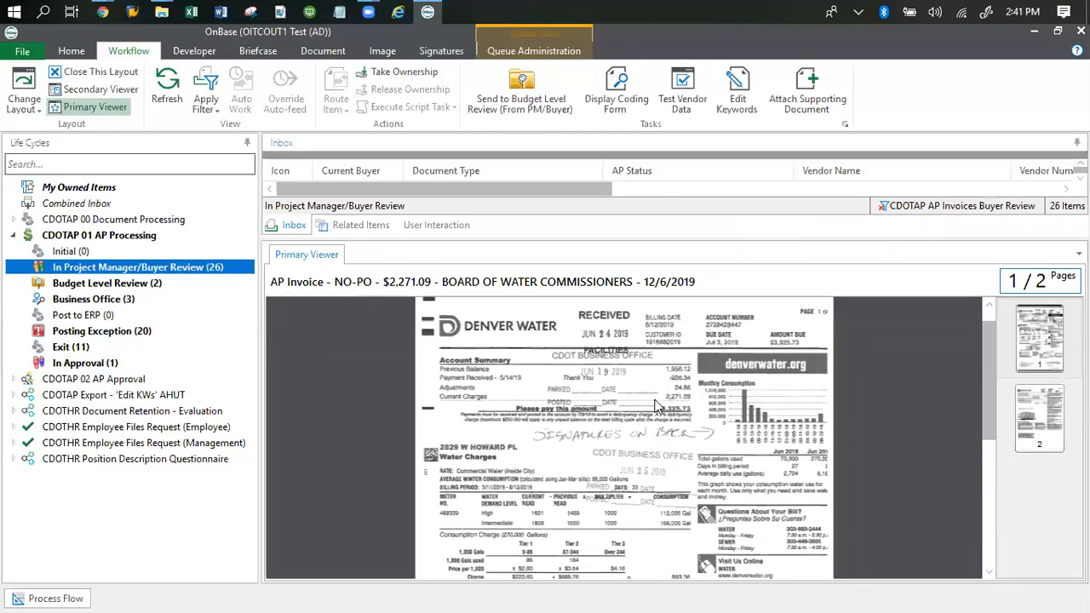
pyautogui.scroll(1, 633, 409)
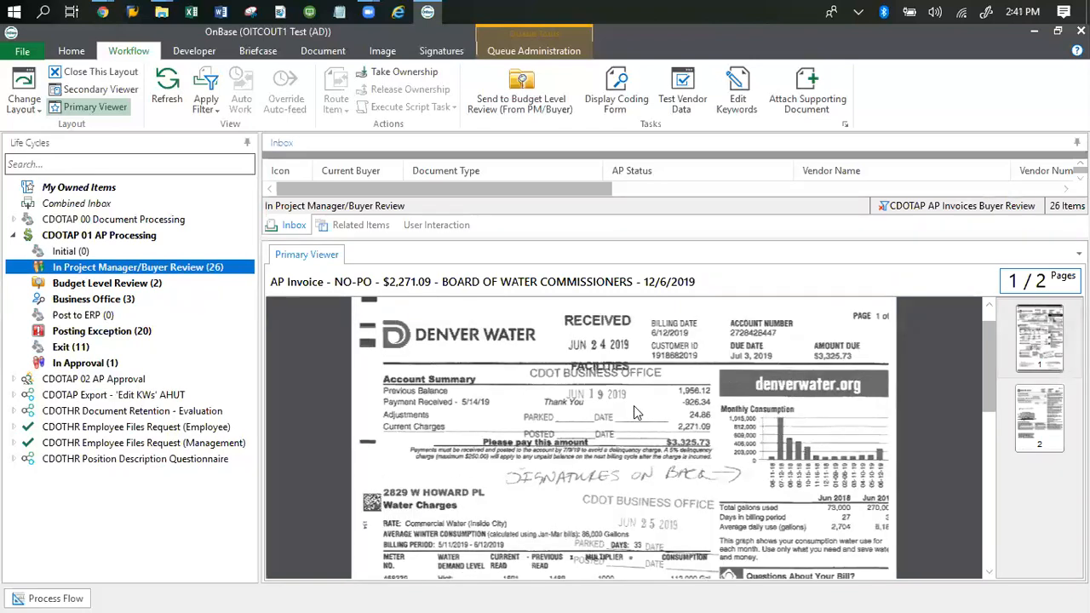
pyautogui.scroll(1, 634, 409)
pyautogui.scroll(-1, 634, 405)
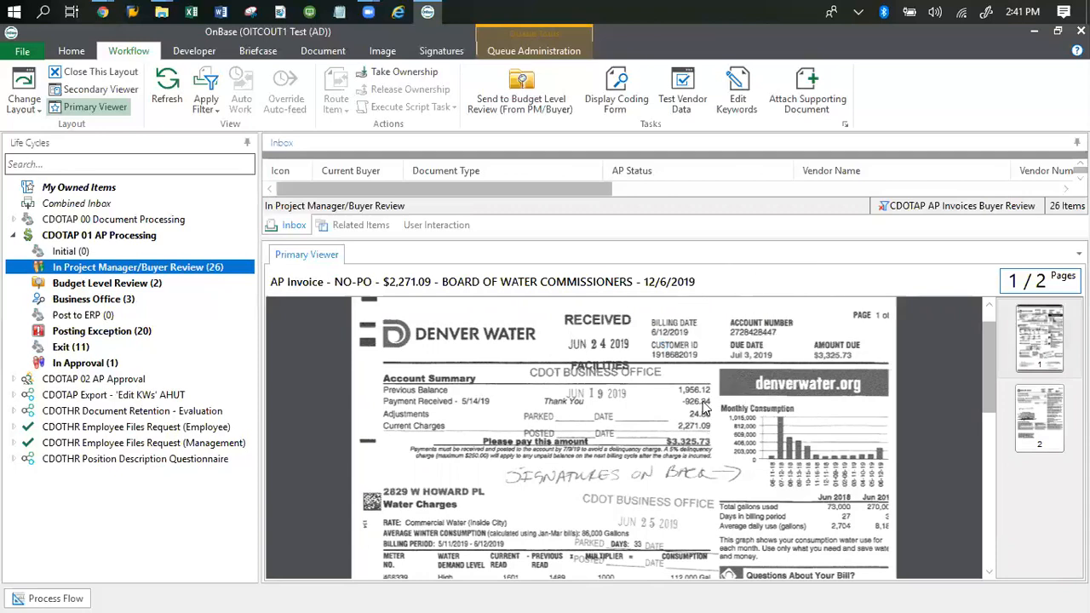
pyautogui.scroll(-1, 694, 424)
pyautogui.scroll(-2, 694, 424)
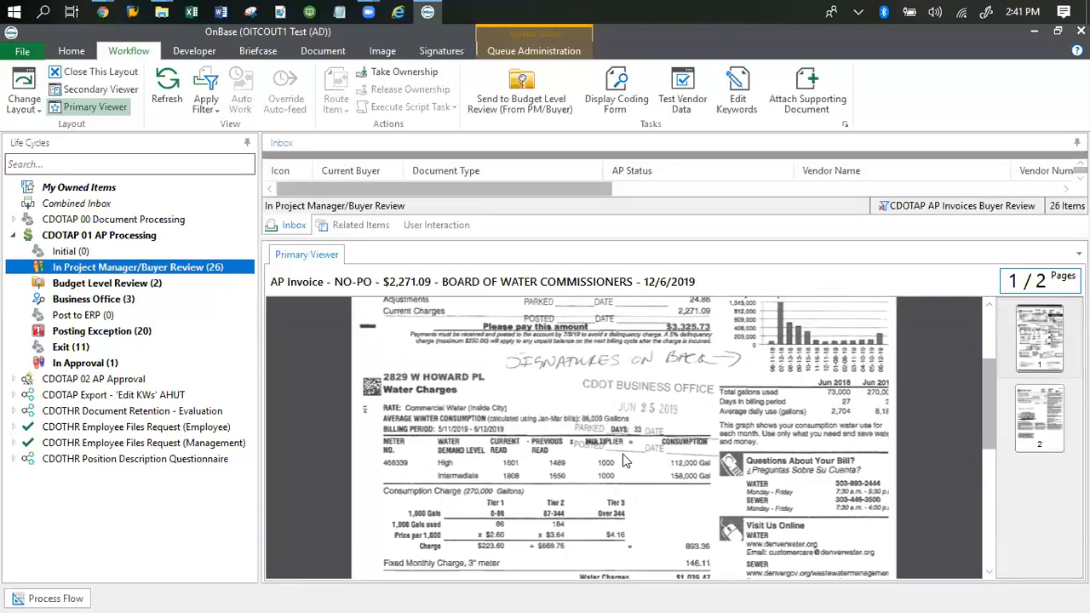
pyautogui.scroll(-1, 624, 462)
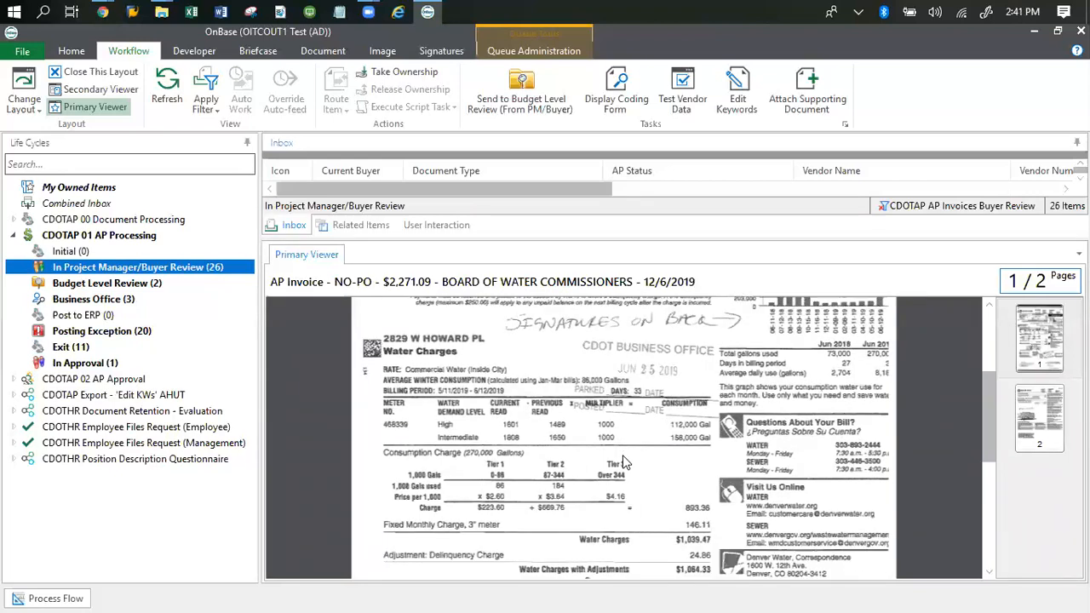
pyautogui.scroll(-5, 623, 462)
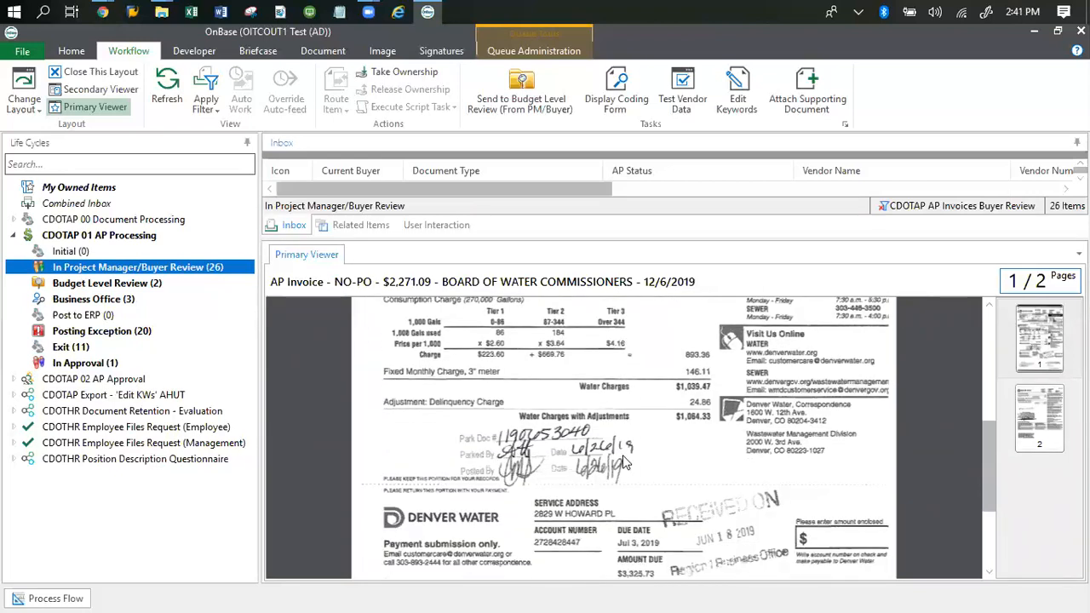
pyautogui.scroll(3, 643, 468)
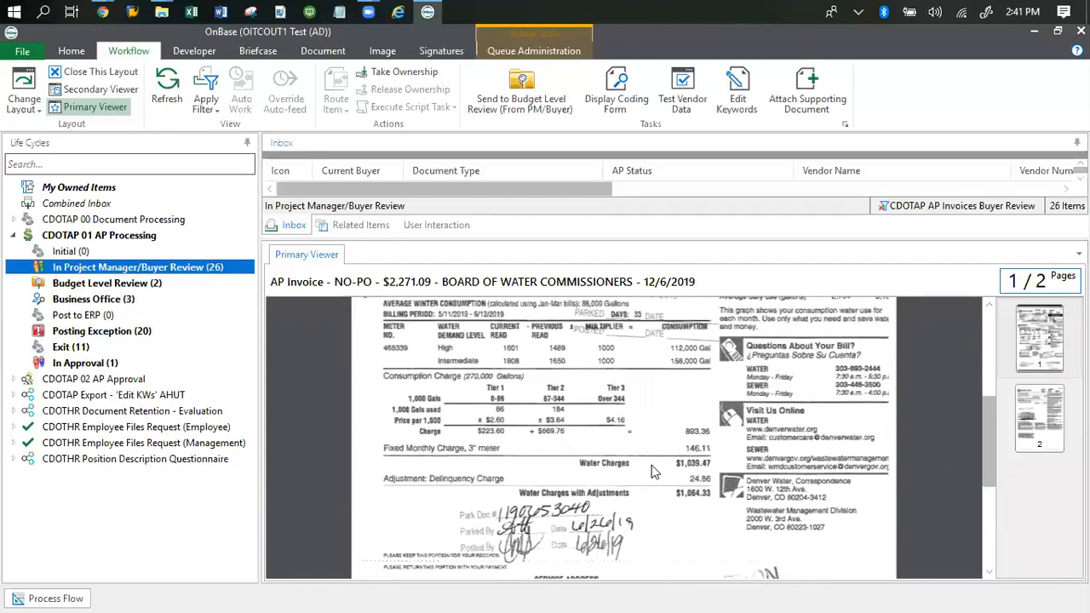
pyautogui.scroll(2, 651, 468)
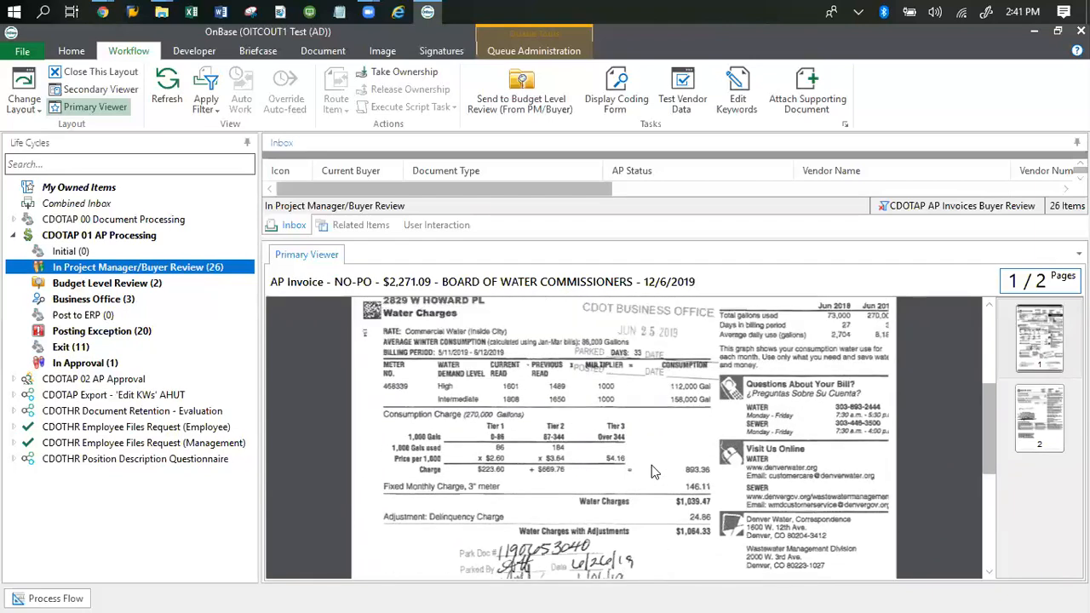
pyautogui.scroll(2, 651, 467)
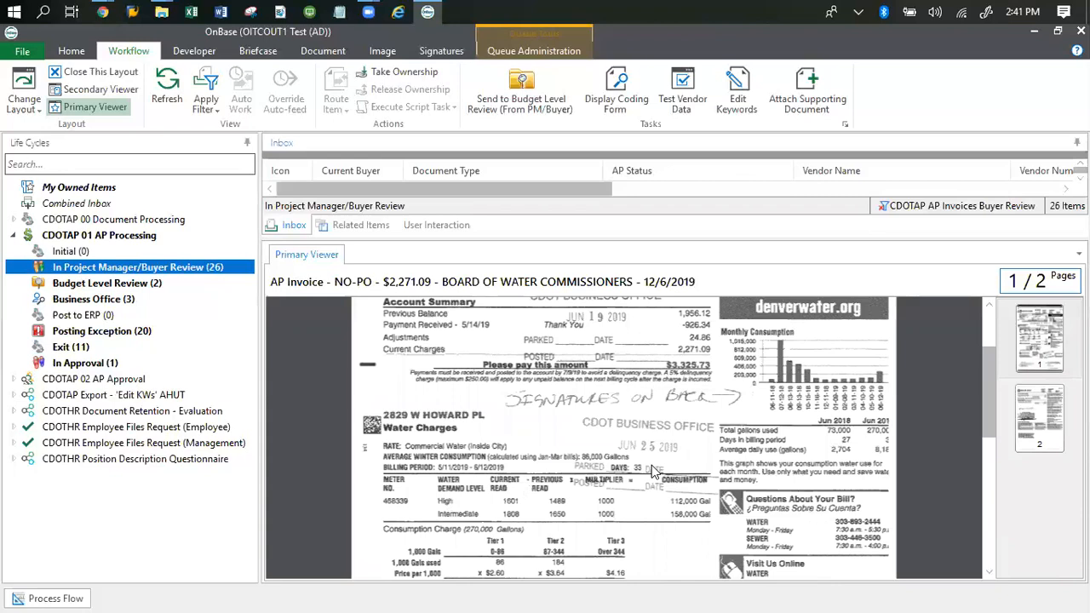
pyautogui.scroll(3, 652, 468)
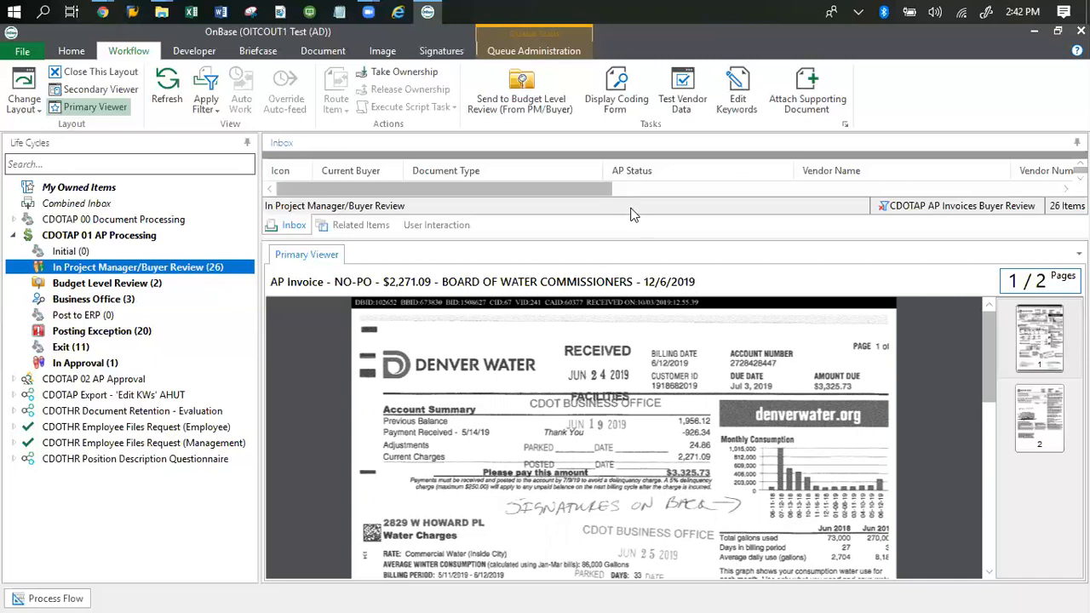
# - Open the Non PO Invoice coding form for the Board of Water Commissioners invoice
pyautogui.click(629, 101)
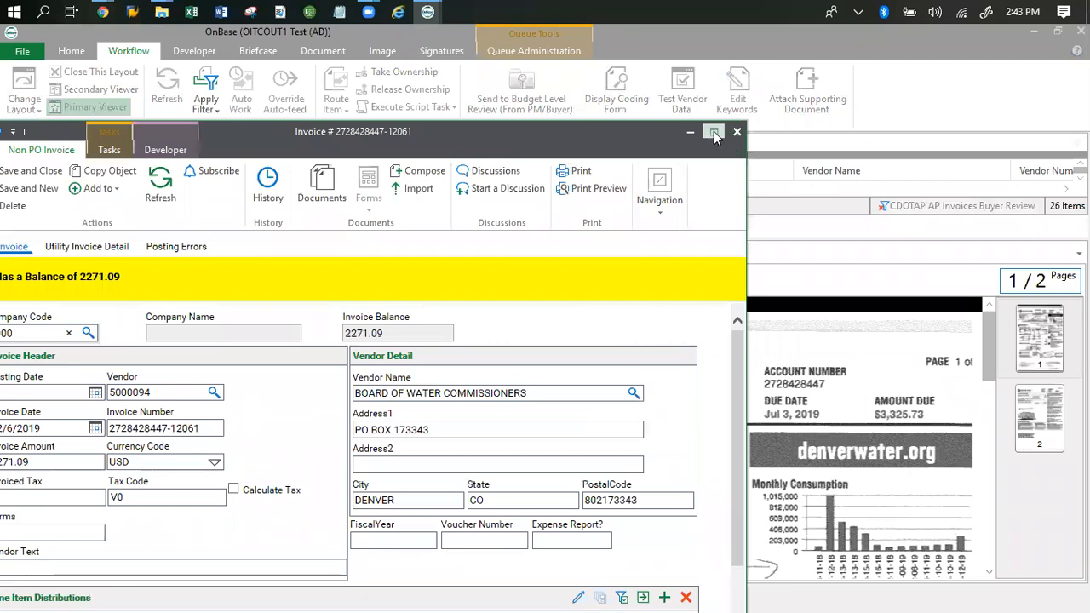
# - Maximize the Invoice window and move it up so vendor, invoice date and amount are visible
pyautogui.click(713, 132)
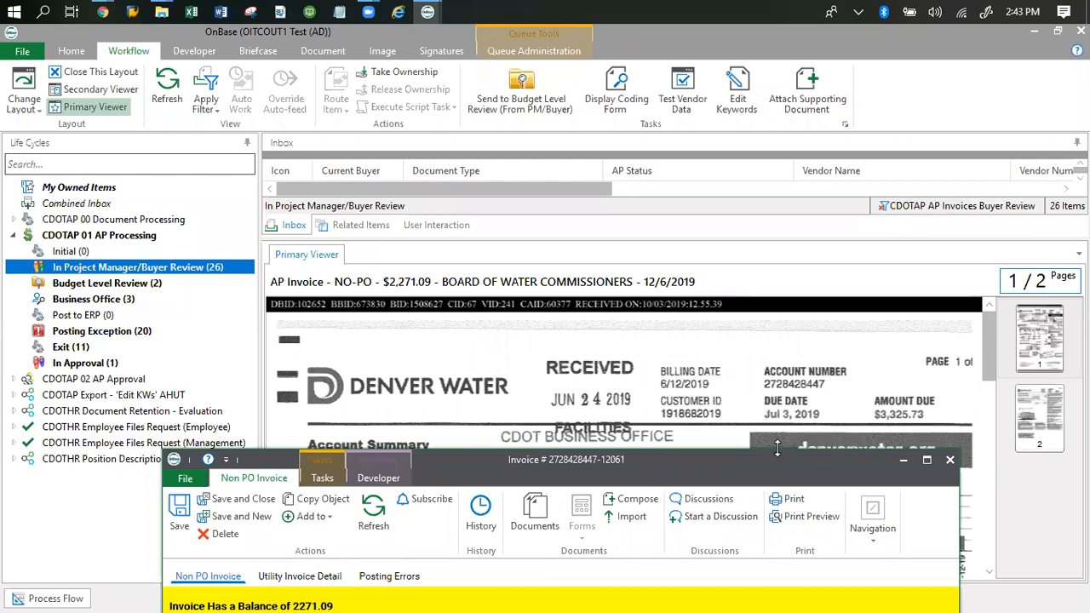
pyautogui.moveTo(648, 468); pyautogui.dragTo(628, 225)
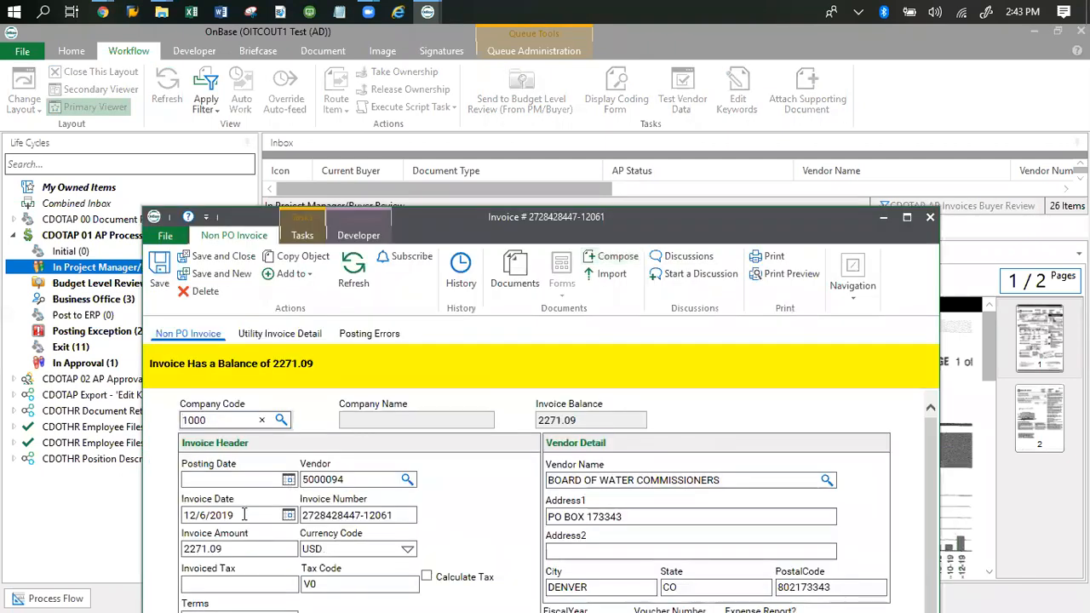
# - Change the Invoice Date from the calendar and edit its text to read 06/12/2019
pyautogui.click(289, 516)
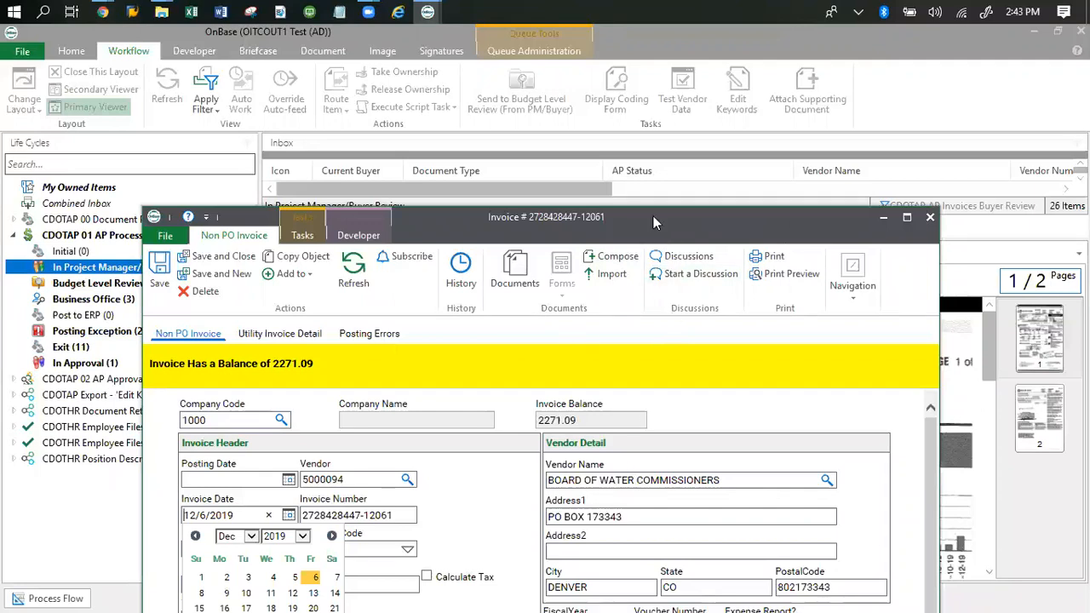
pyautogui.moveTo(639, 217); pyautogui.dragTo(707, 159)
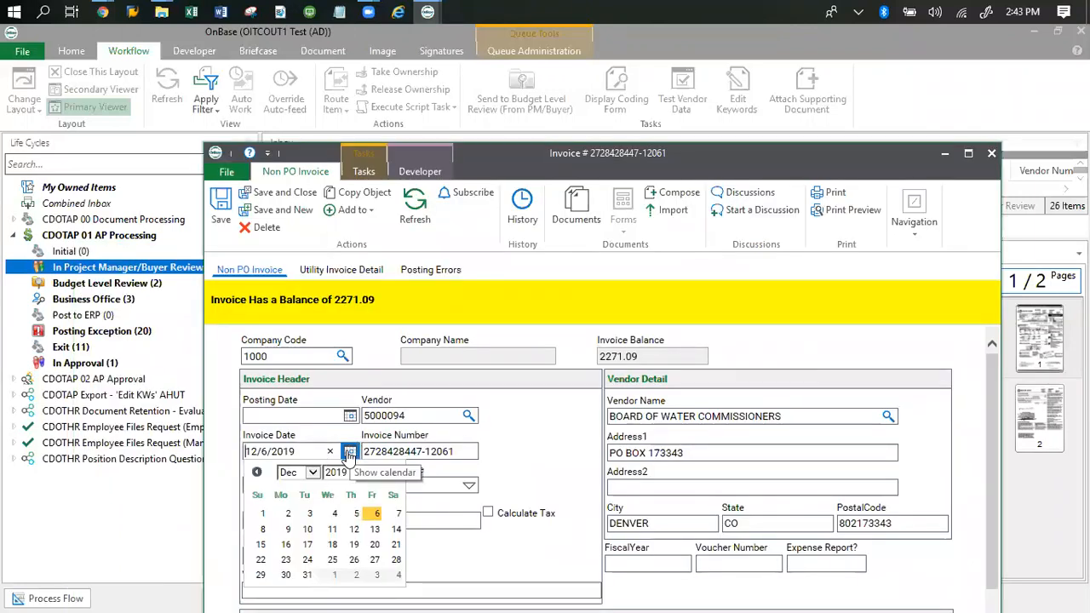
pyautogui.press('BackSpace')
pyautogui.press('BackSpace')
pyautogui.press('BackSpace')
pyautogui.press('BackSpace')
pyautogui.press('BackSpace')
pyautogui.press('BackSpace')
pyautogui.press('BackSpace')
pyautogui.press('BackSpace')
pyautogui.press('BackSpace')
pyautogui.write('06122019')
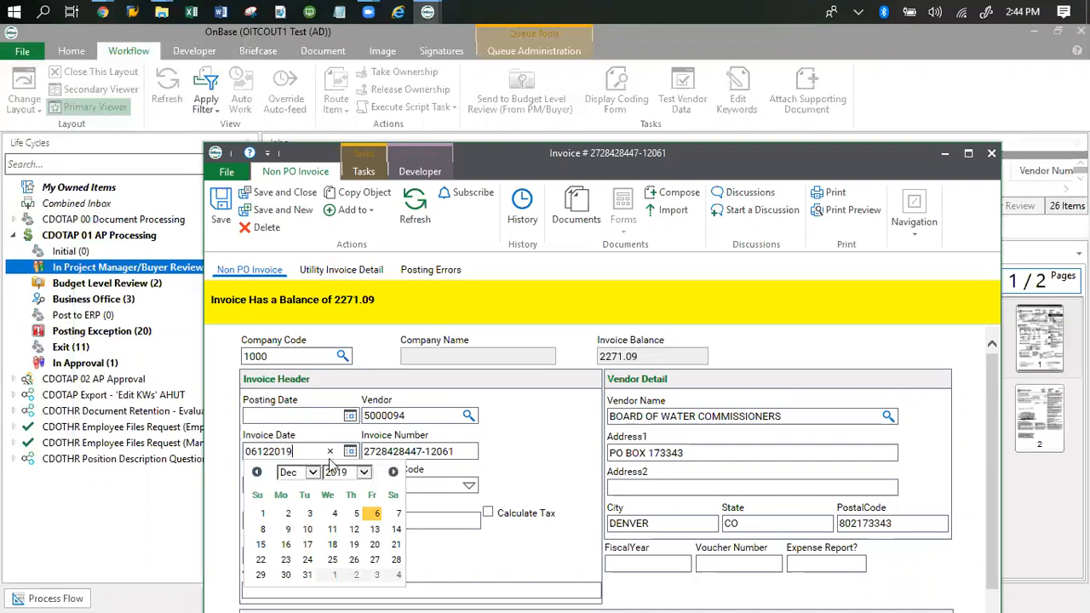
pyautogui.click(558, 458)
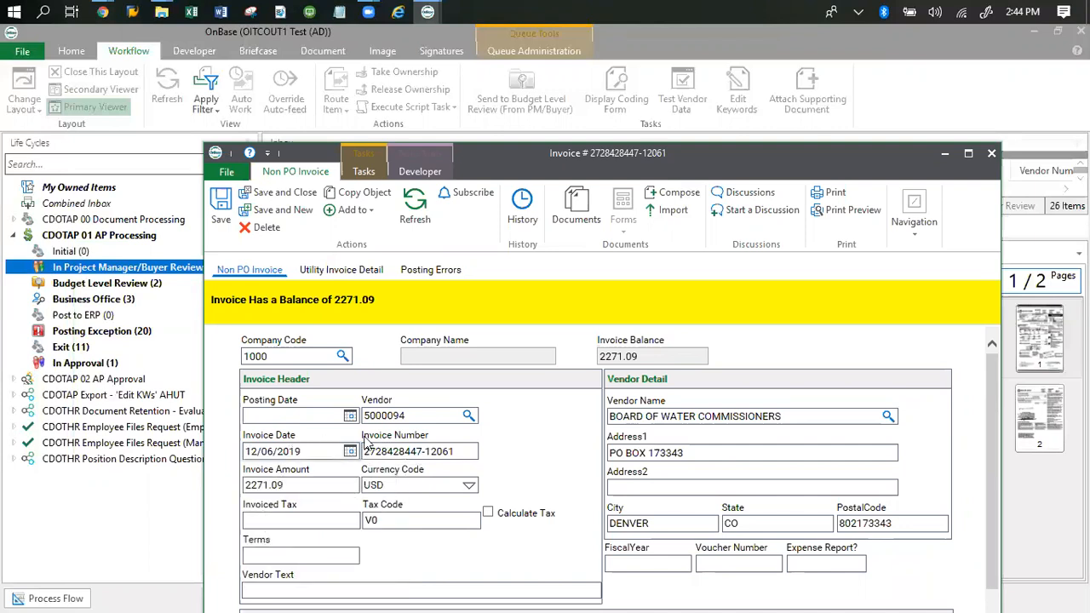
pyautogui.click(253, 452)
pyautogui.press('BackSpace')
pyautogui.press('BackSpace')
pyautogui.write('06')
pyautogui.press('Right')
pyautogui.press('Right')
pyautogui.press('Delete')
pyautogui.press('BackSpace')
pyautogui.write('12')
# - Maximize the coding form and Save and Close to store invoice date 6/12/2019
pyautogui.click(968, 154)
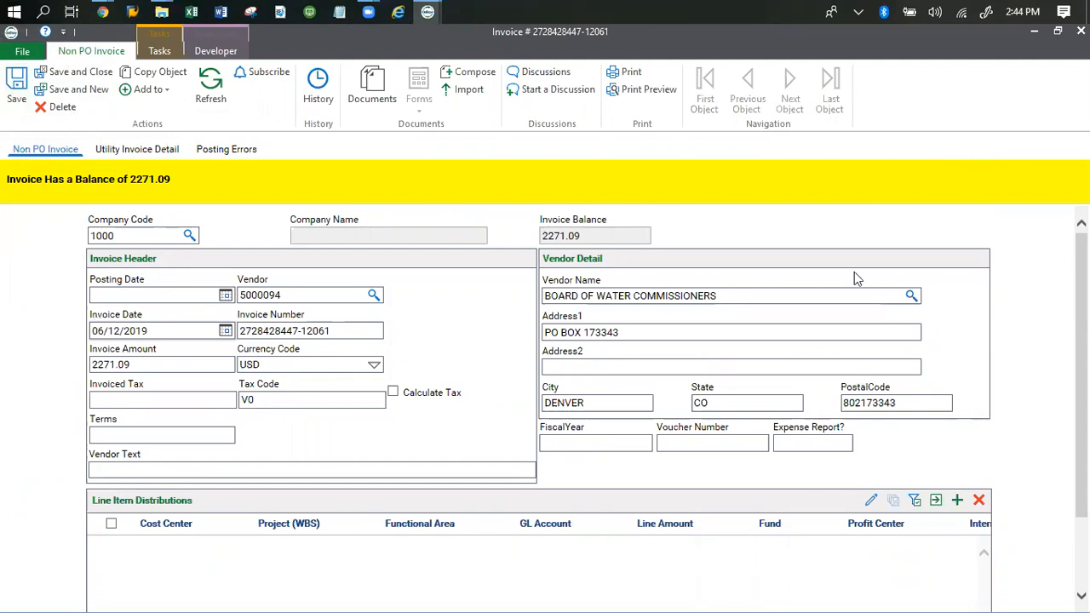
pyautogui.click(36, 75)
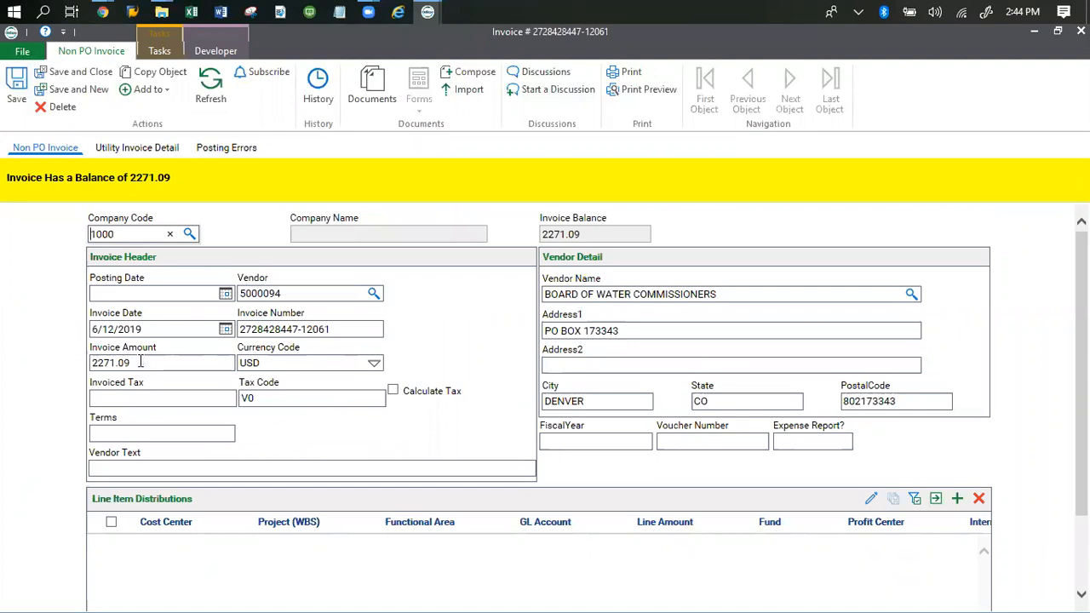
pyautogui.click(141, 362)
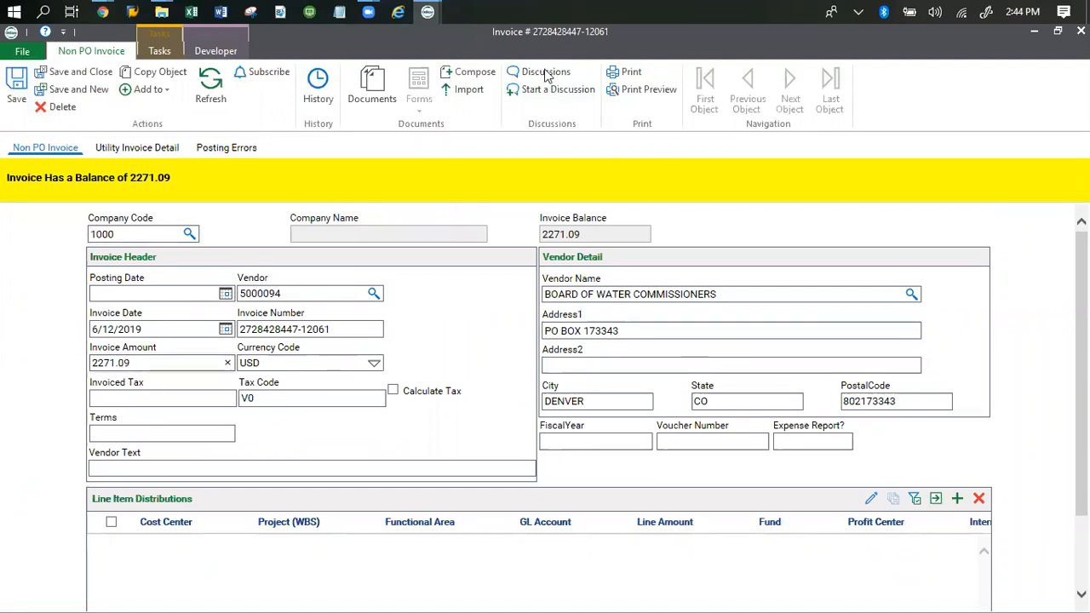
pyautogui.moveTo(542, 49); pyautogui.dragTo(109, 161)
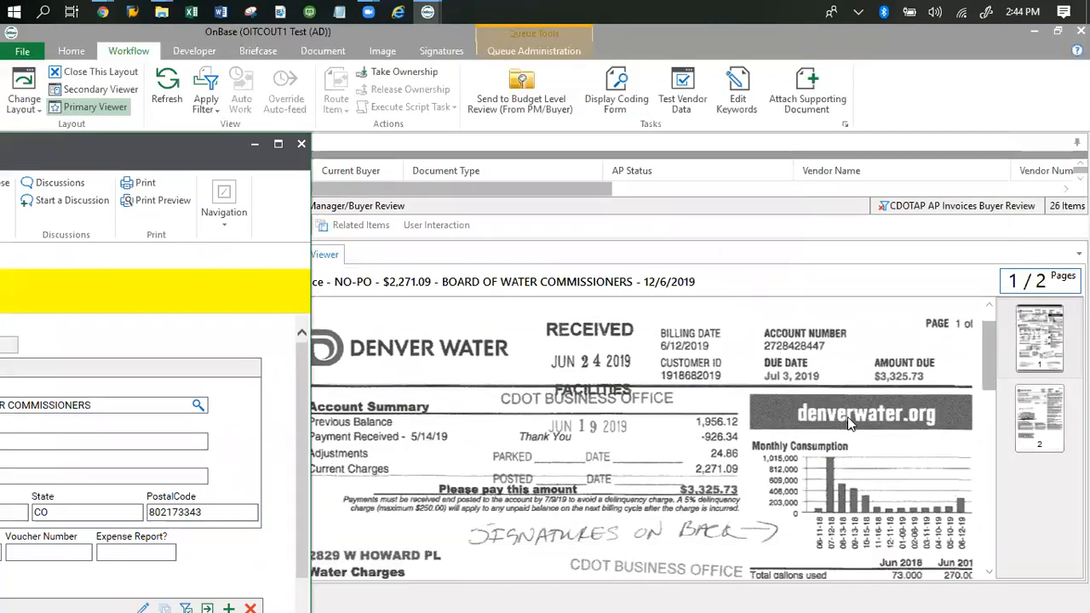
pyautogui.scroll(-1, 848, 416)
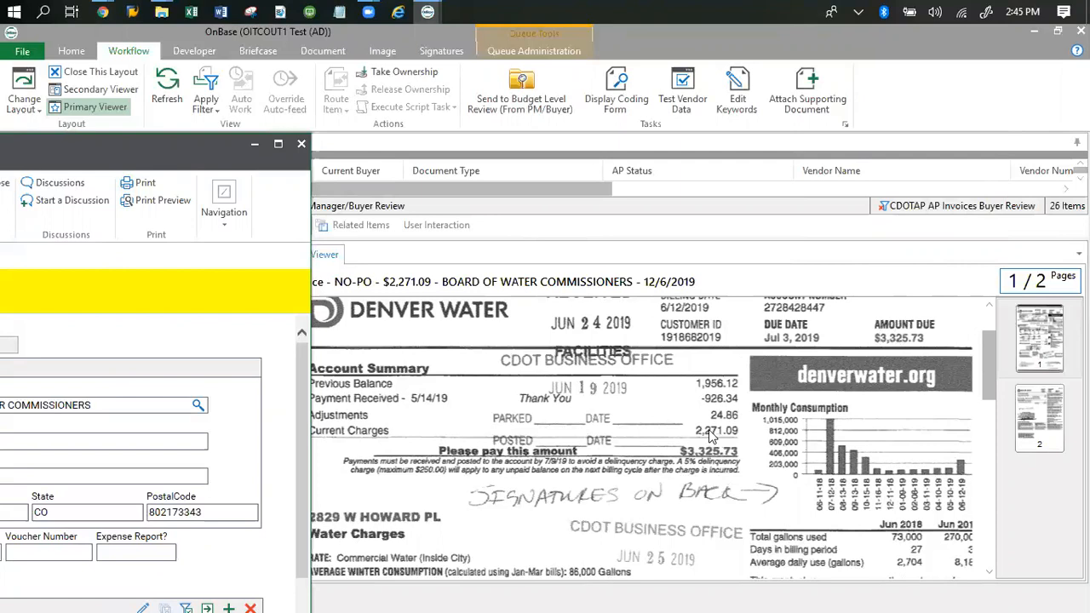
pyautogui.click(100, 159)
pyautogui.moveTo(167, 164); pyautogui.dragTo(769, 124)
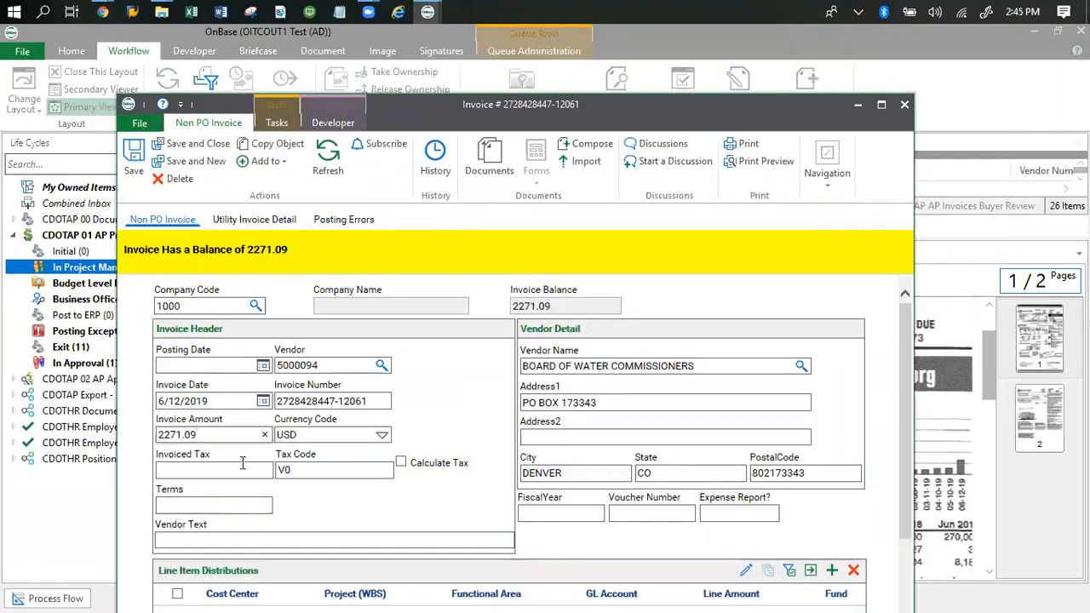
pyautogui.click(881, 104)
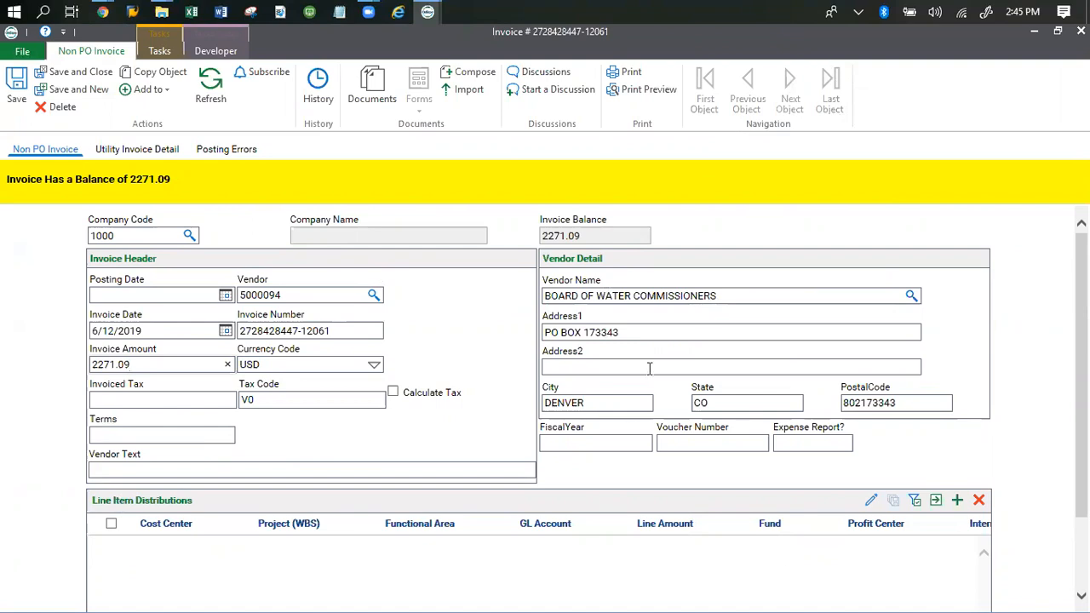
pyautogui.moveTo(559, 31); pyautogui.dragTo(4, 150)
pyautogui.click(508, 393)
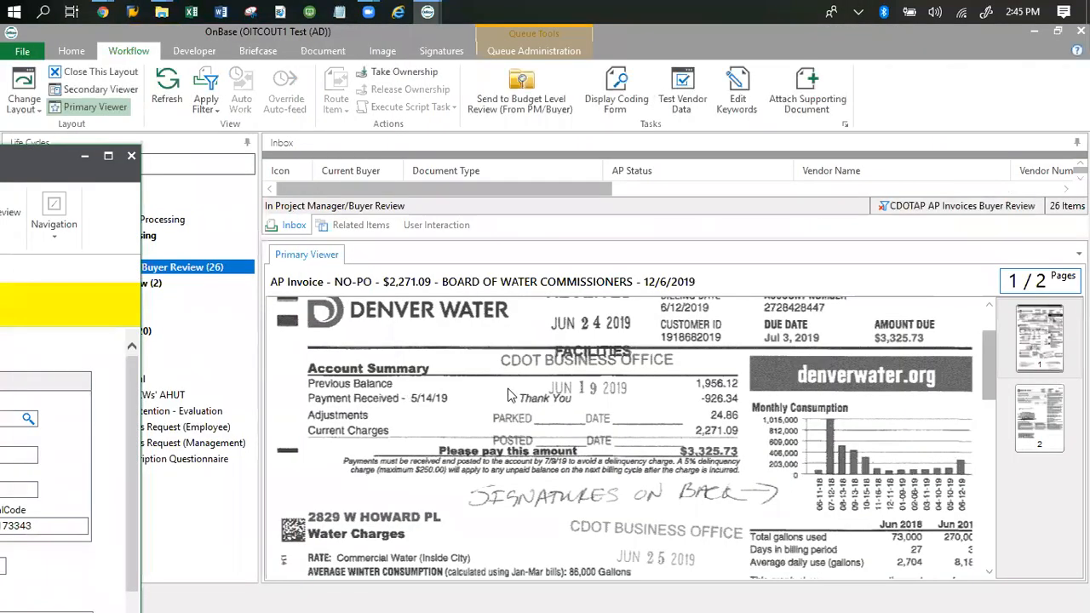
pyautogui.scroll(-4, 514, 413)
pyautogui.scroll(-6, 513, 416)
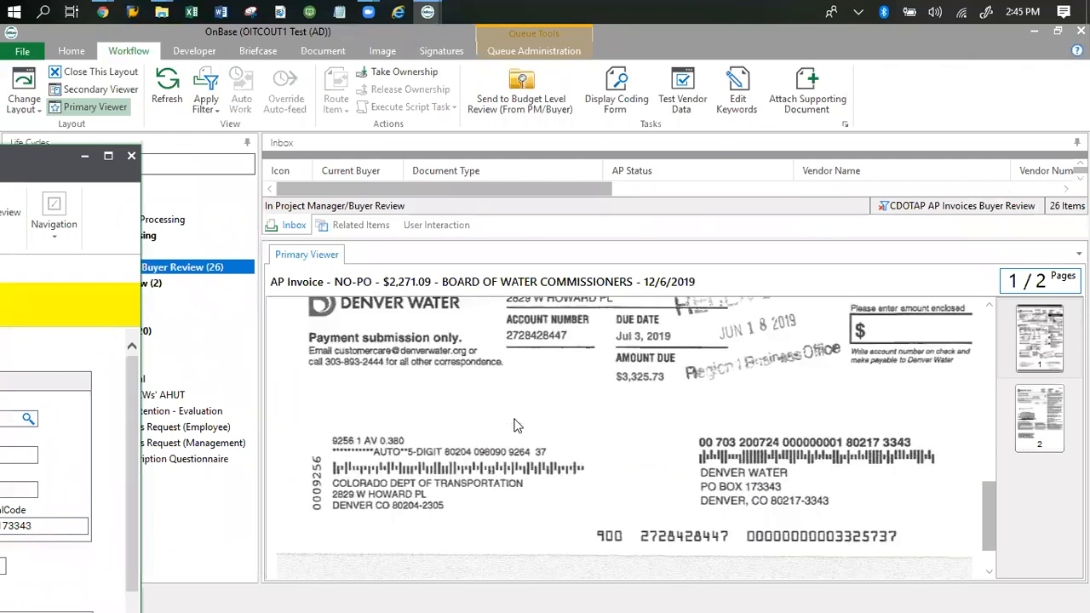
pyautogui.scroll(-3, 630, 434)
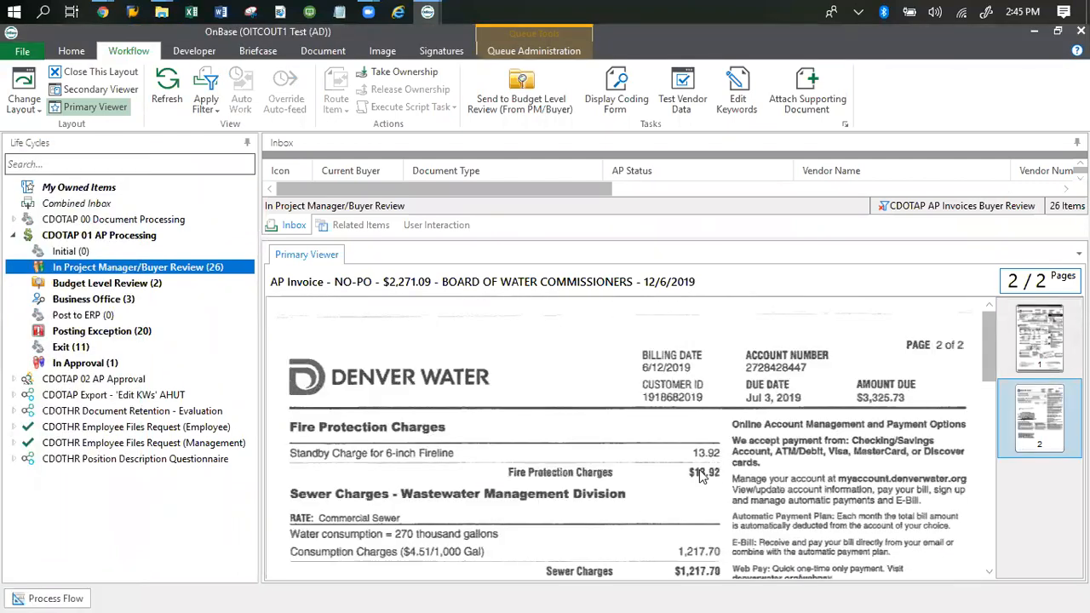
pyautogui.scroll(3, 681, 460)
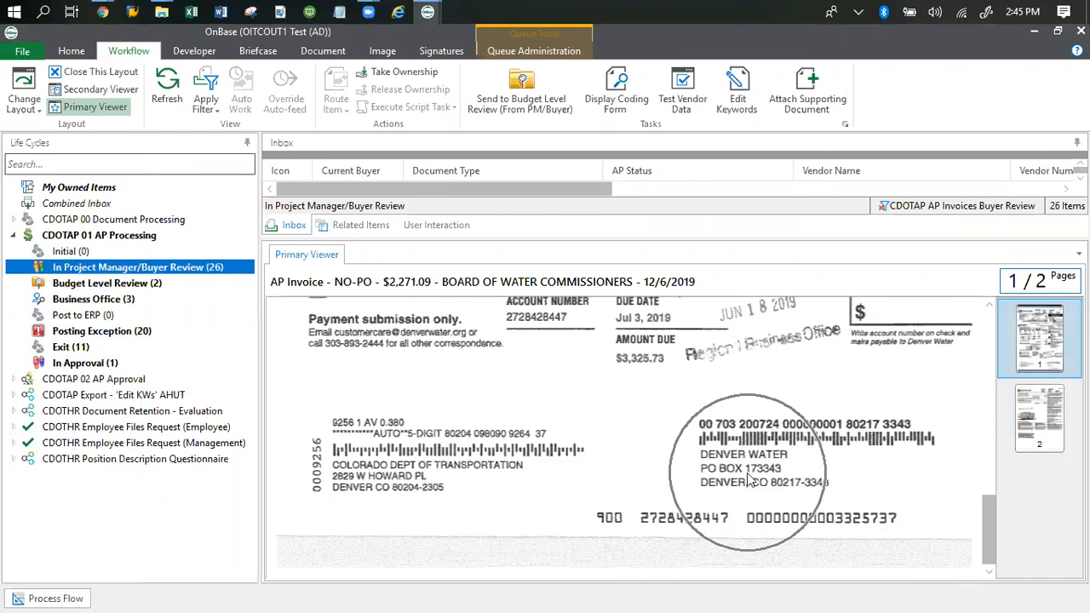
pyautogui.moveTo(0, 162); pyautogui.dragTo(228, 109)
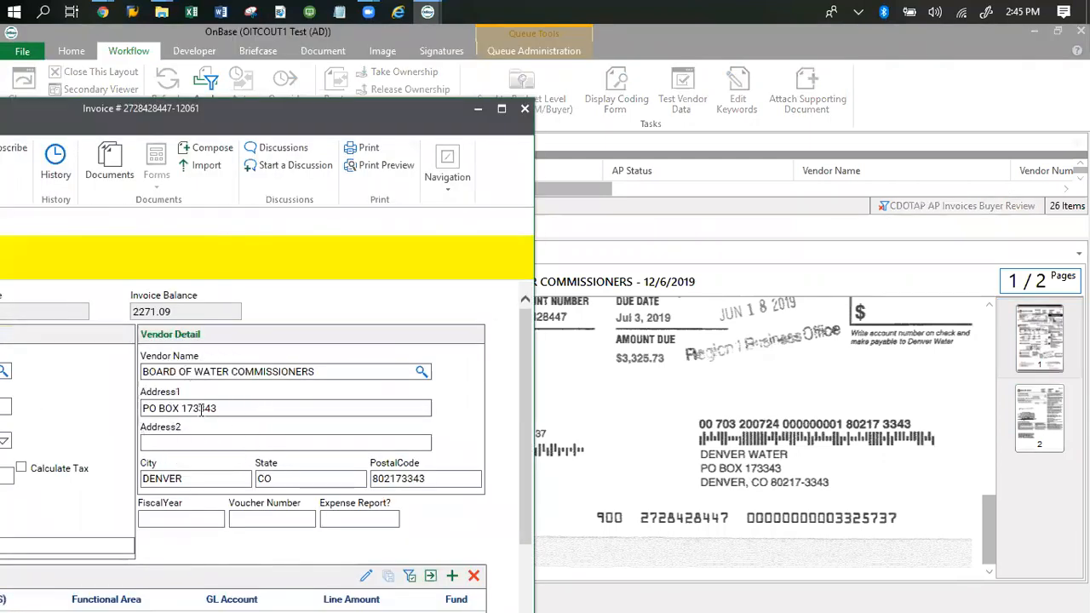
pyautogui.click(734, 454)
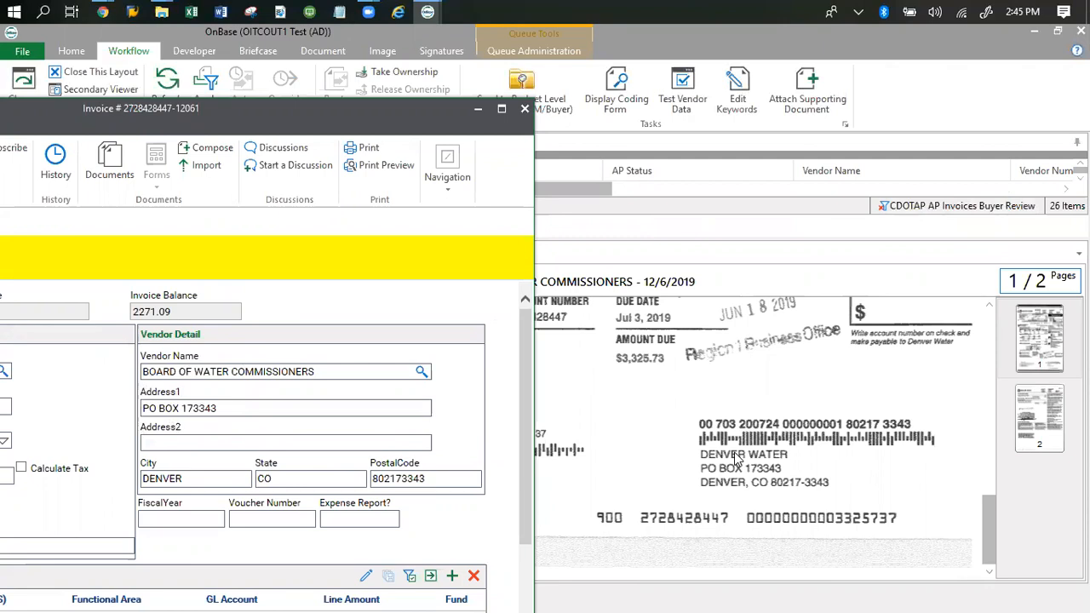
pyautogui.click(499, 108)
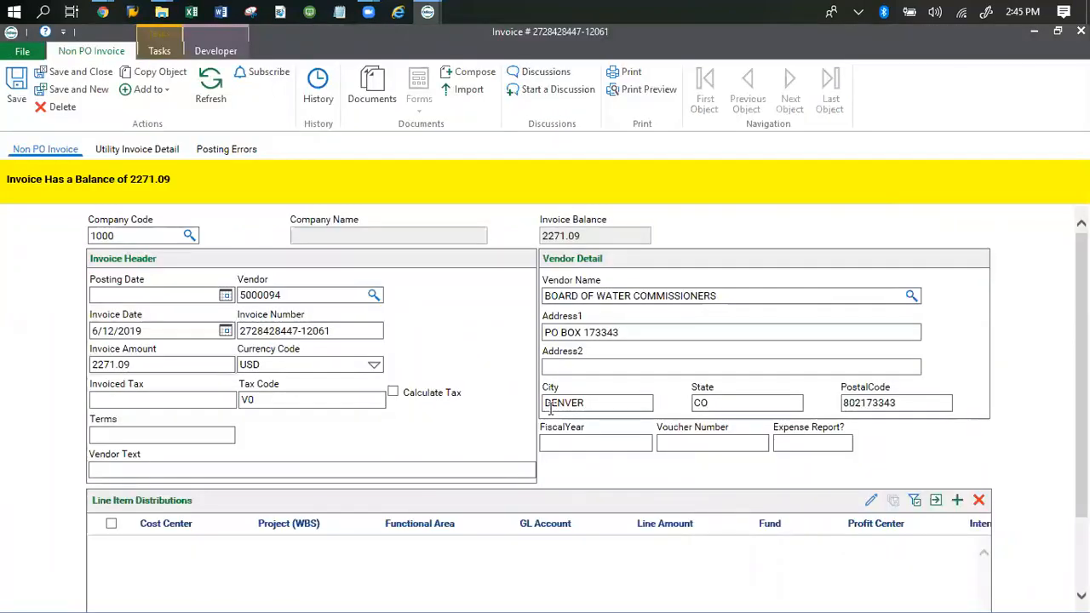
# - Fill Vendor Text with 'Payment for' followed by the copied invoice number
pyautogui.click(115, 468)
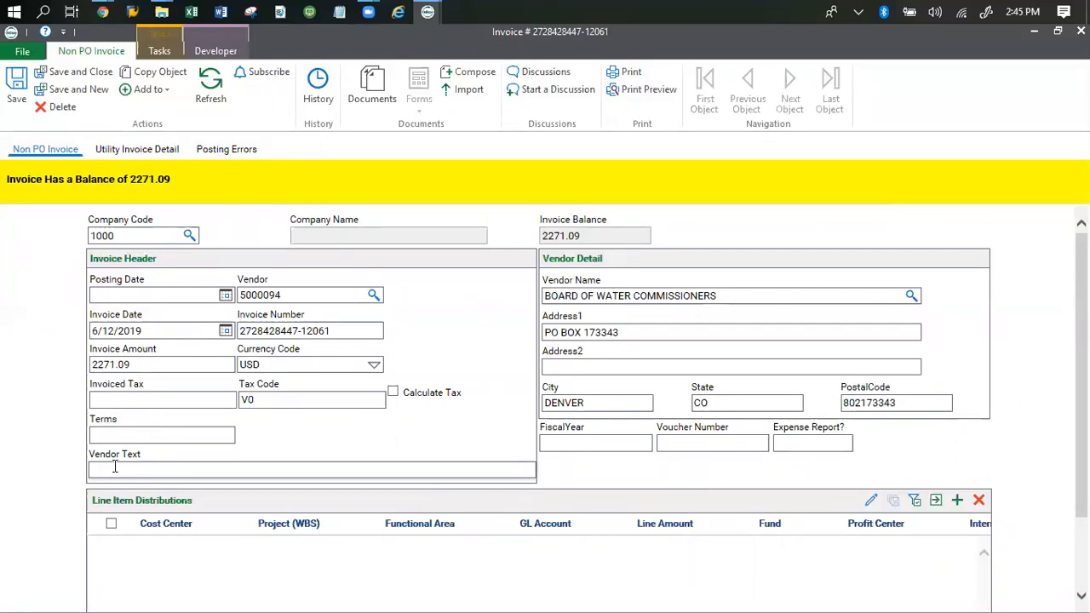
pyautogui.write('Payment for')
pyautogui.moveTo(330, 330); pyautogui.dragTo(241, 331)
pyautogui.hotkey('ctrl', 'c')
pyautogui.click(159, 467)
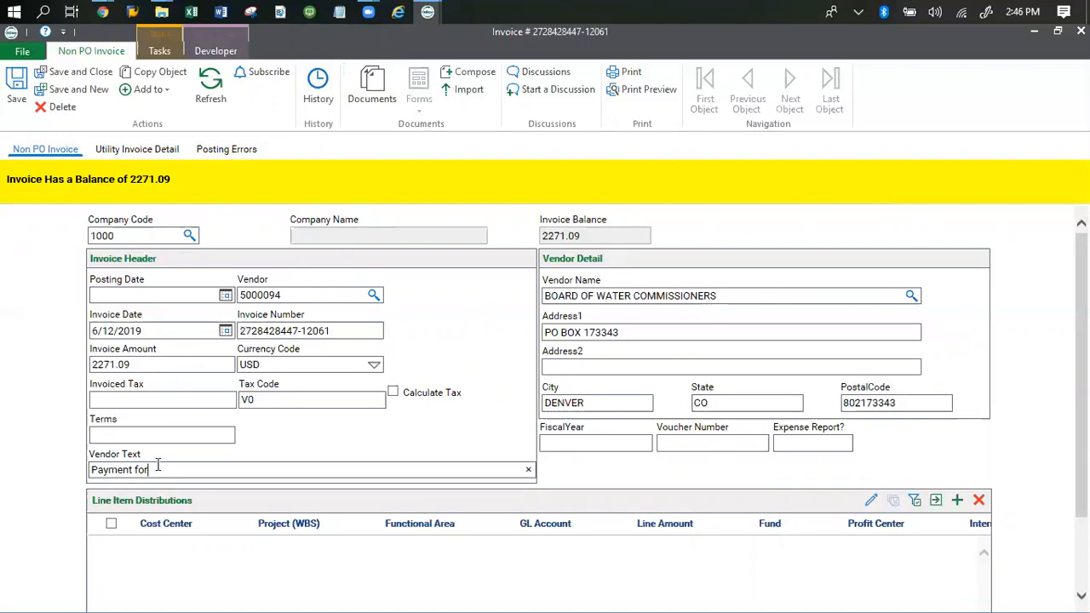
pyautogui.hotkey('ctrl', 'v')
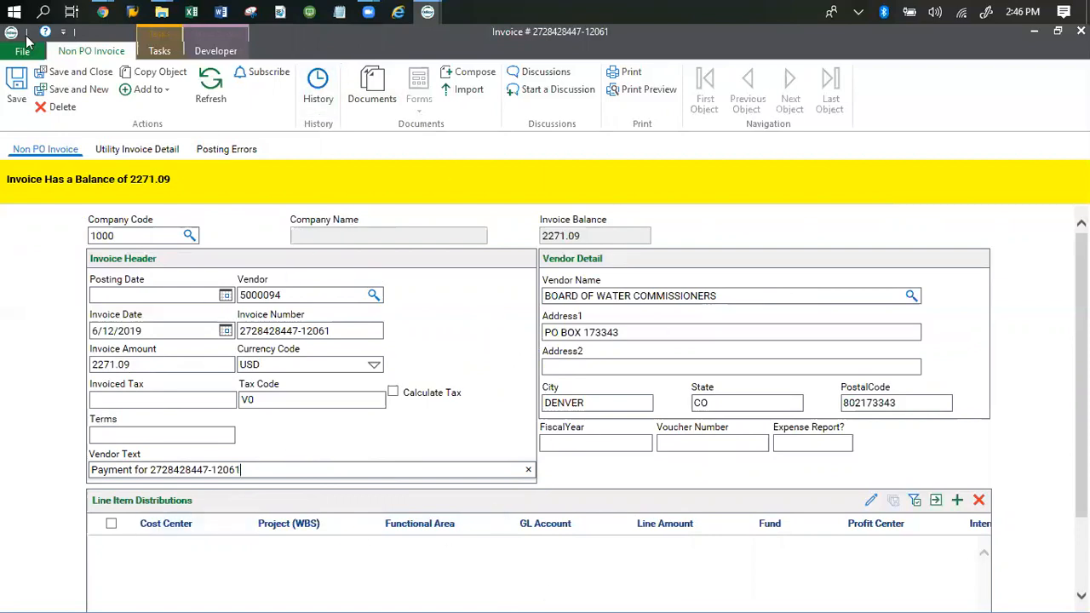
# - Save the vendor text and scroll down to the empty Line Item Distributions grid
pyautogui.click(25, 99)
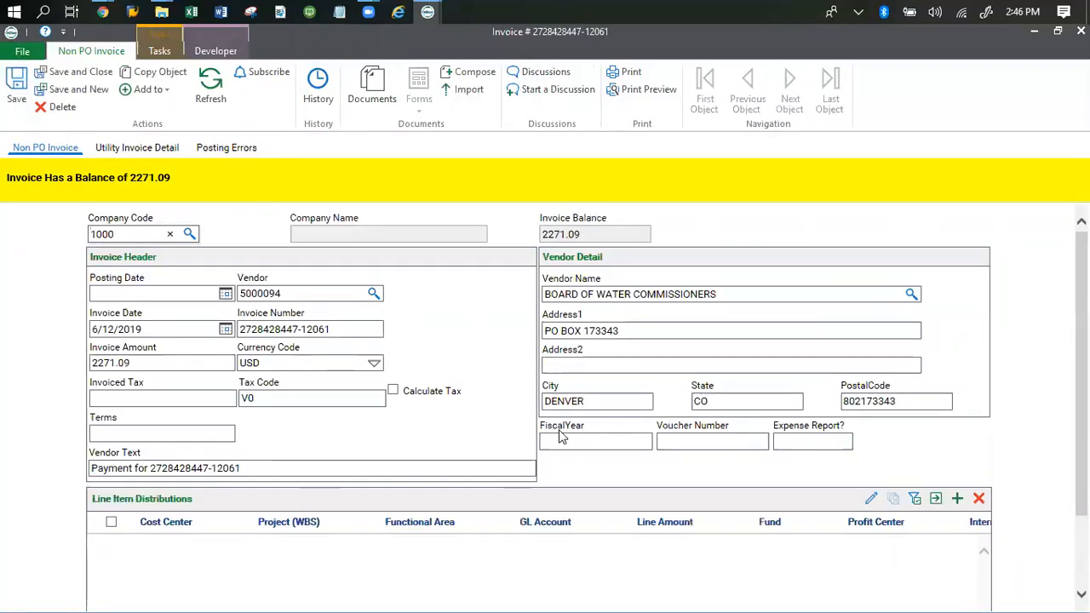
pyautogui.scroll(-2, 1044, 446)
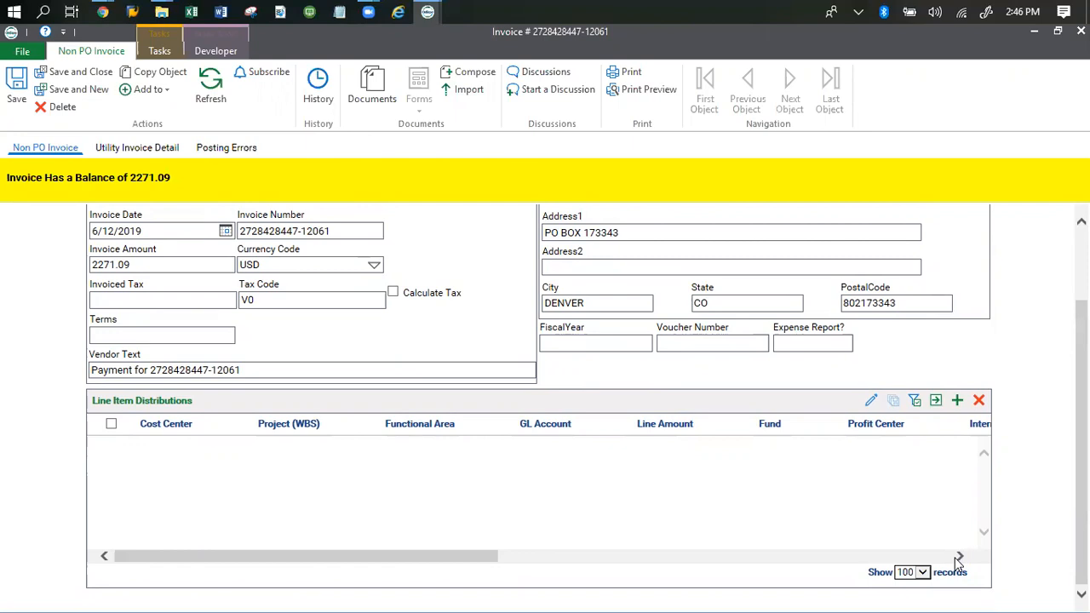
pyautogui.press('ctrl')
pyautogui.press('ctrl')
pyautogui.press('ctrl')
# - Add a new distribution row and enter Cost Center s0209-010
pyautogui.click(873, 407)
pyautogui.click(873, 407)
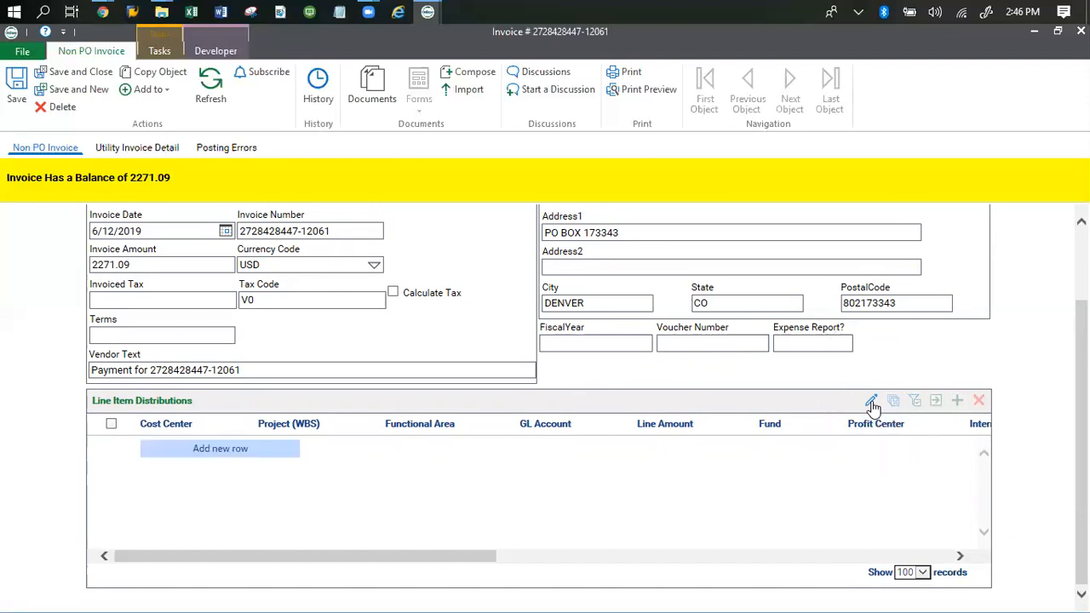
pyautogui.click(220, 453)
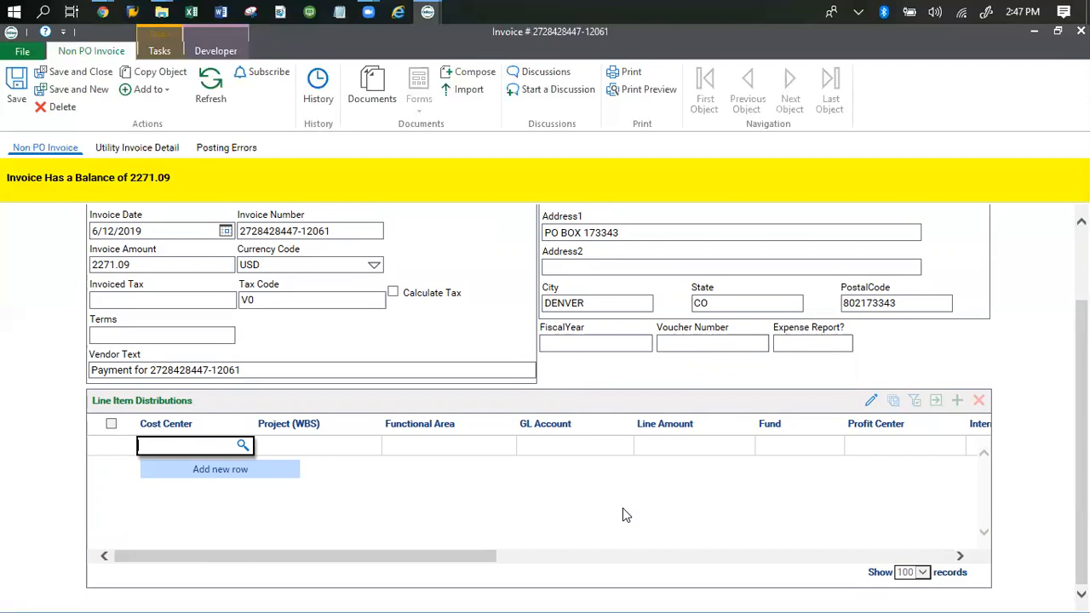
pyautogui.write('s0204')
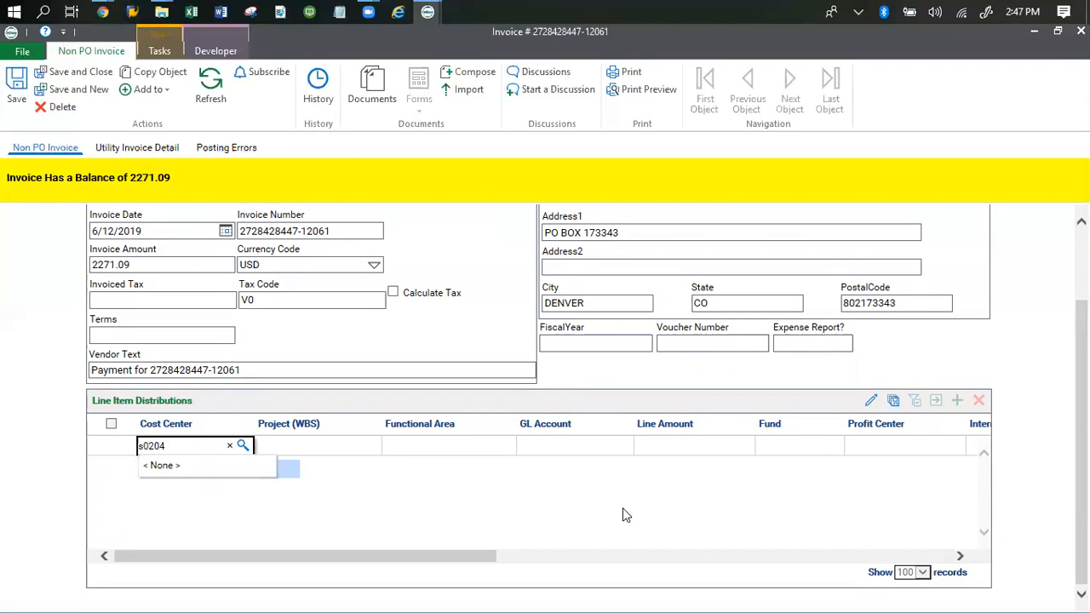
pyautogui.press('BackSpace')
pyautogui.write('9-010')
pyautogui.press('Tab')
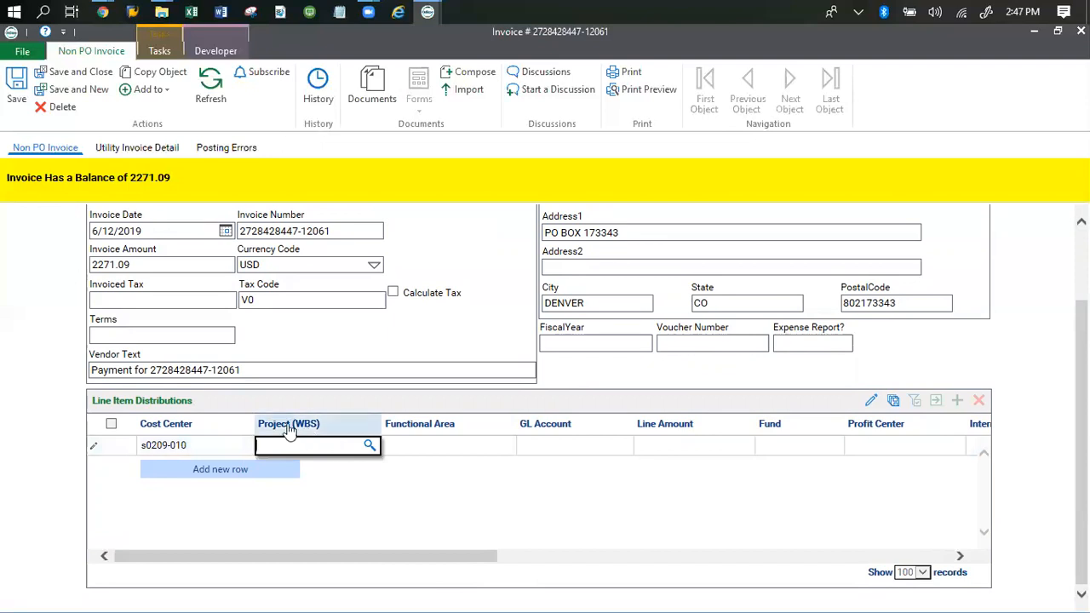
pyautogui.click(430, 449)
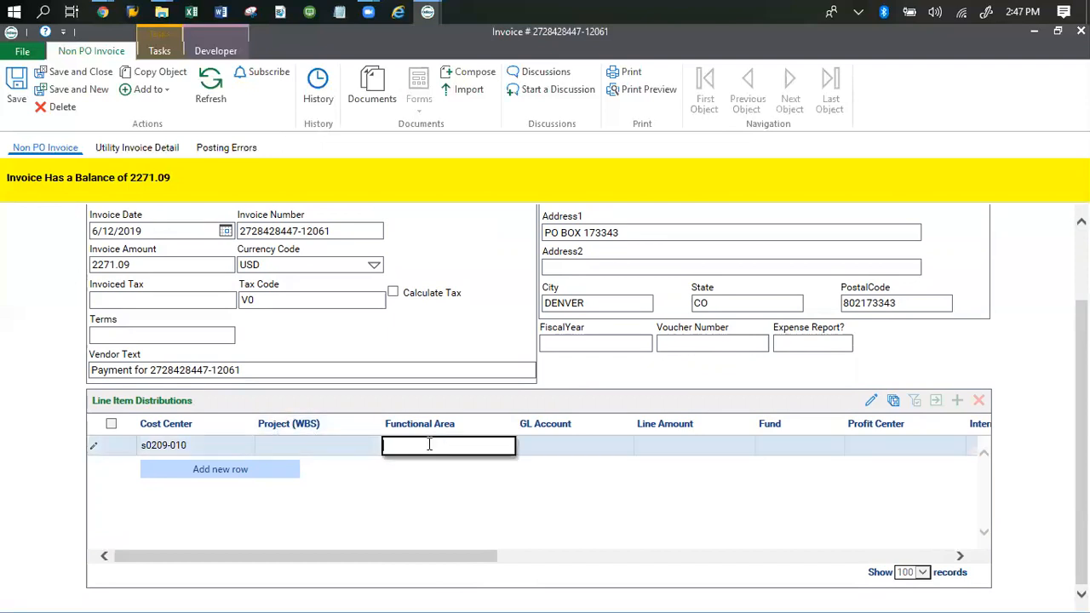
pyautogui.write('1100')
pyautogui.press('Tab')
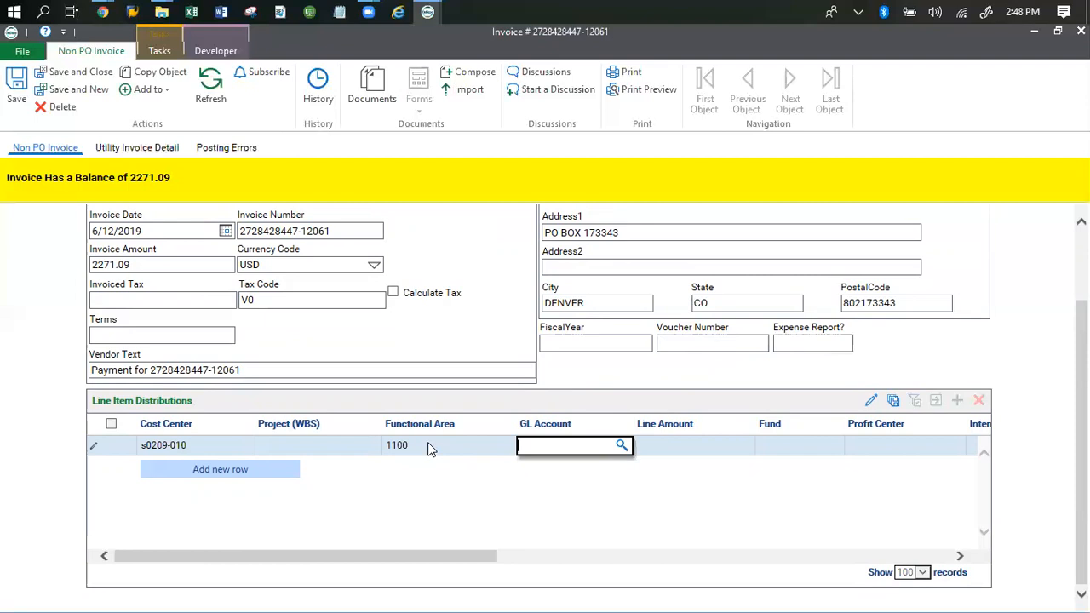
pyautogui.write('42820000')
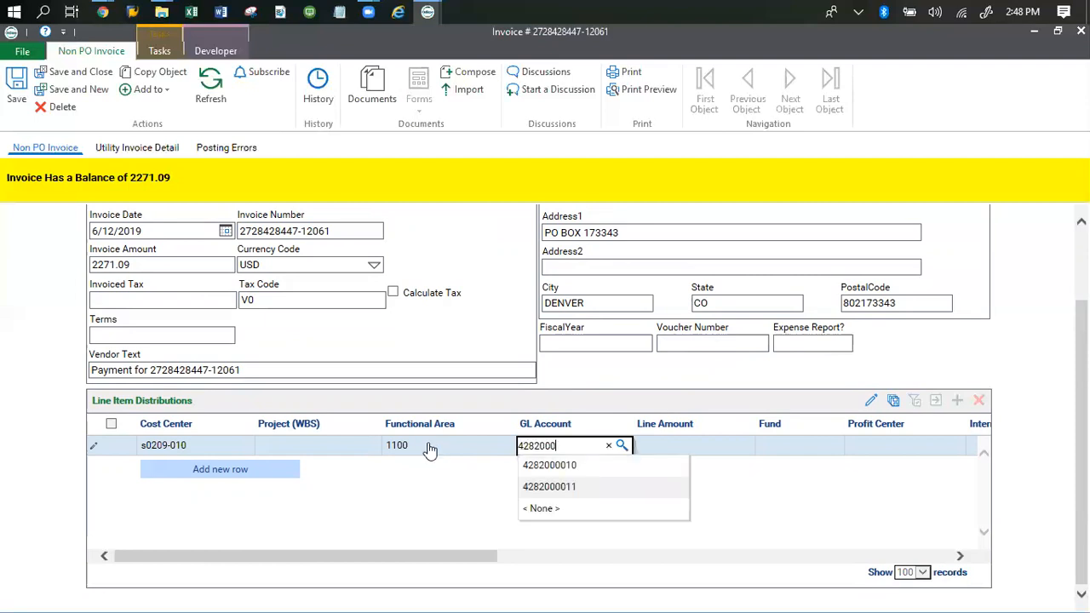
pyautogui.press('Down')
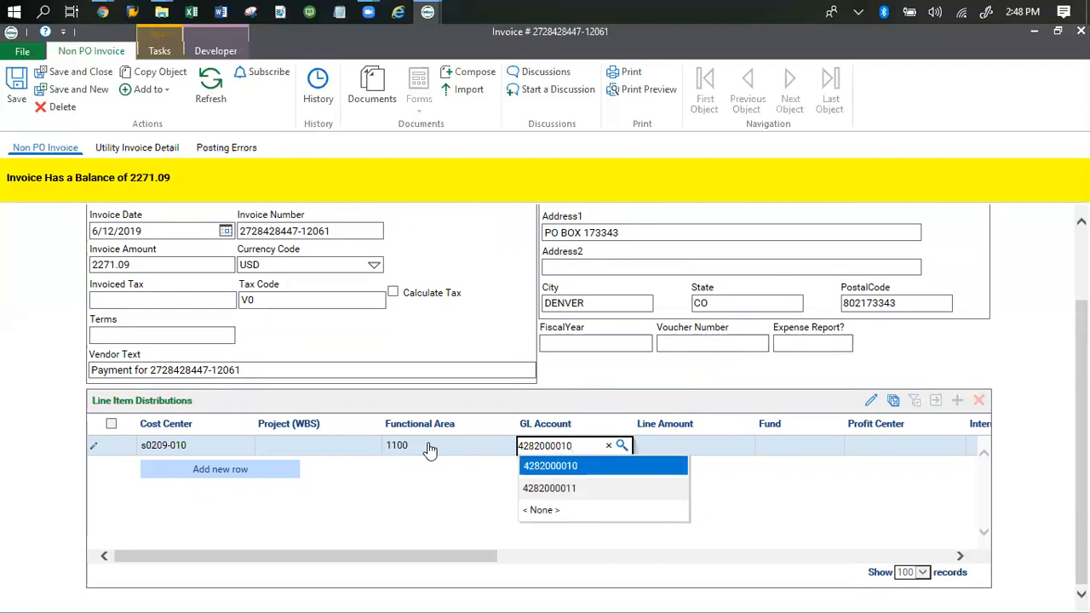
pyautogui.click(576, 469)
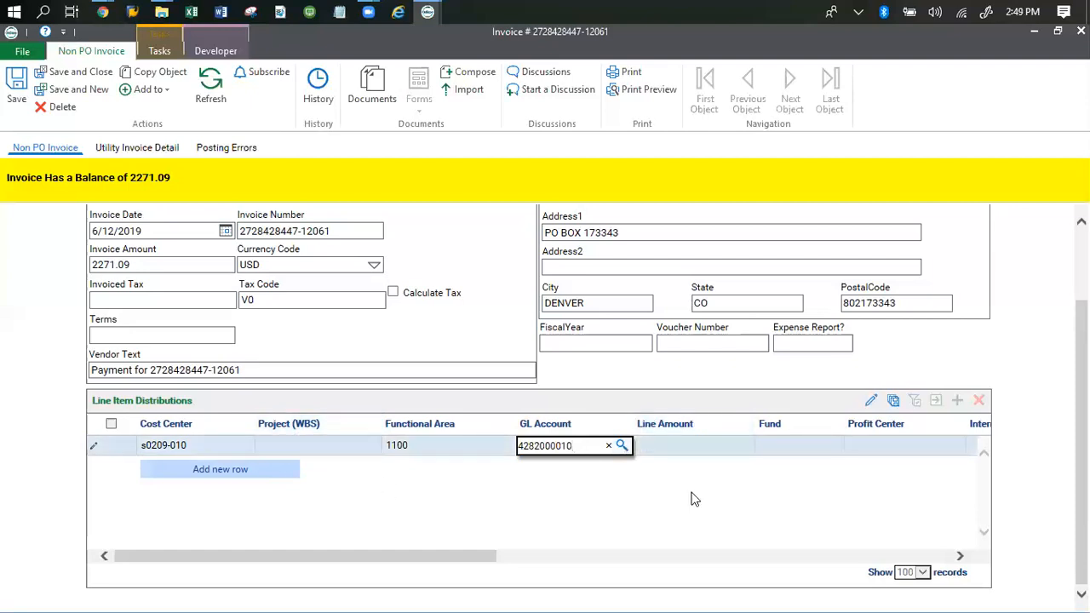
# - Enter 2271.09 as the line item's Line Amount and save the distribution row
pyautogui.click(690, 447)
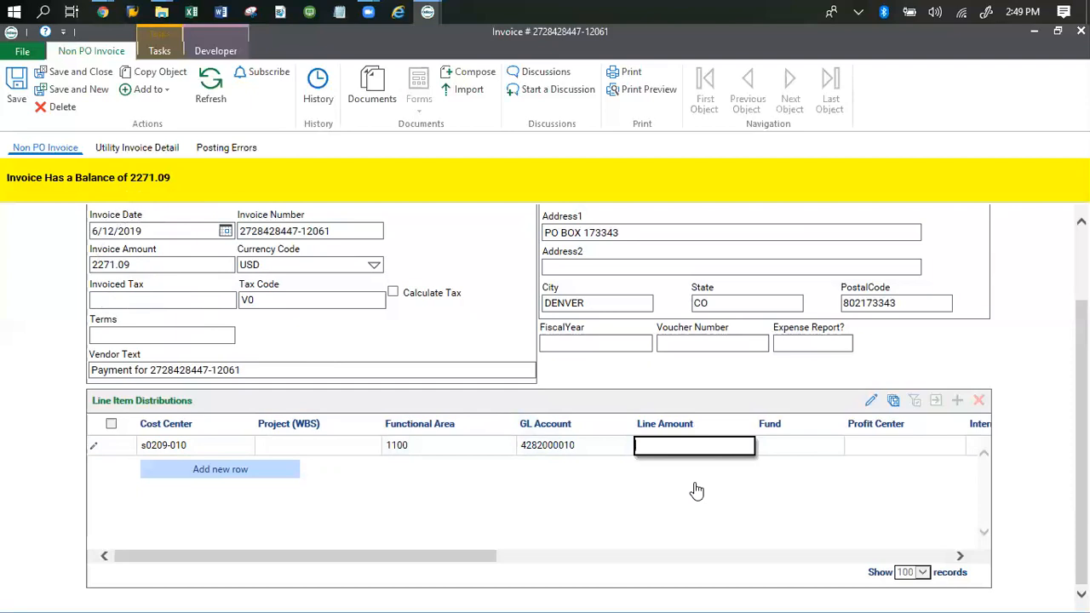
pyautogui.write('2271.09')
pyautogui.click(741, 514)
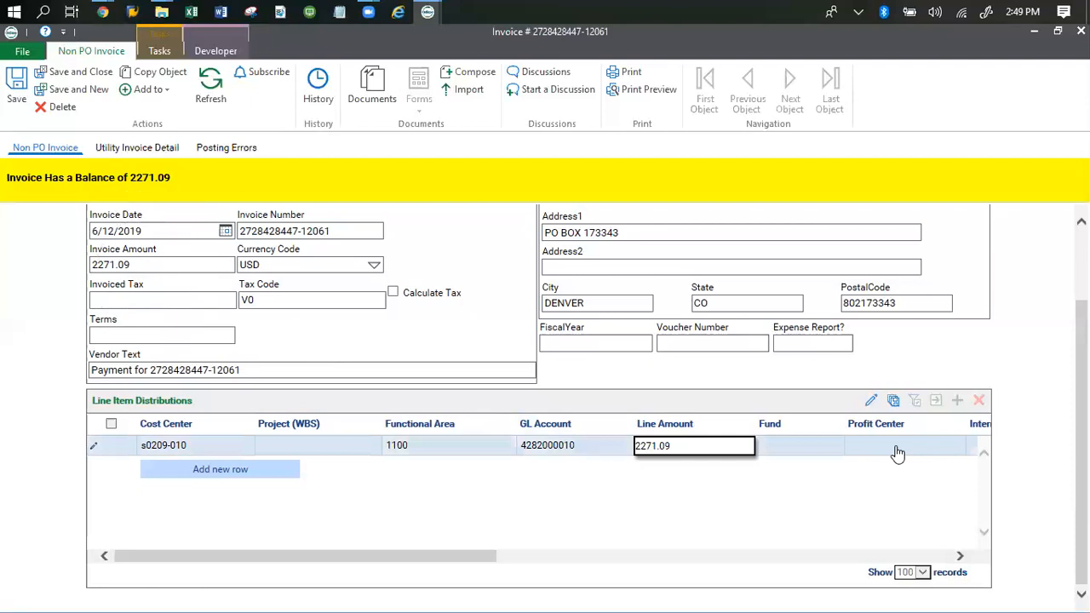
pyautogui.click(893, 401)
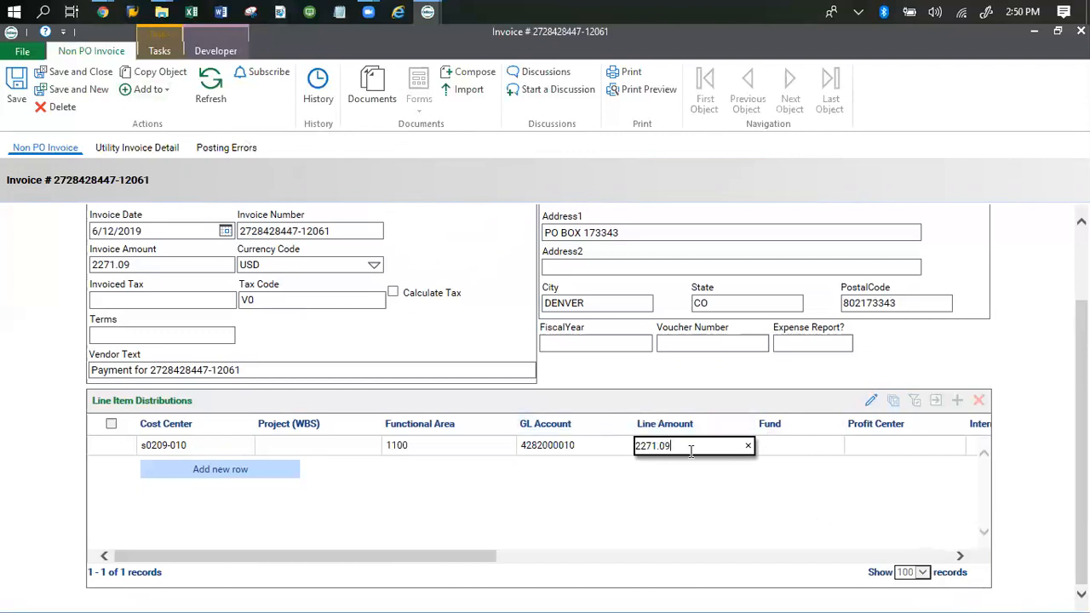
# - Change the Line Amount to 2217.09 and save the row, which leaves a 54.00 balance
pyautogui.hotkey('ctrl', 'a')
pyautogui.press('BackSpace')
pyautogui.write('2217.09')
pyautogui.click(891, 402)
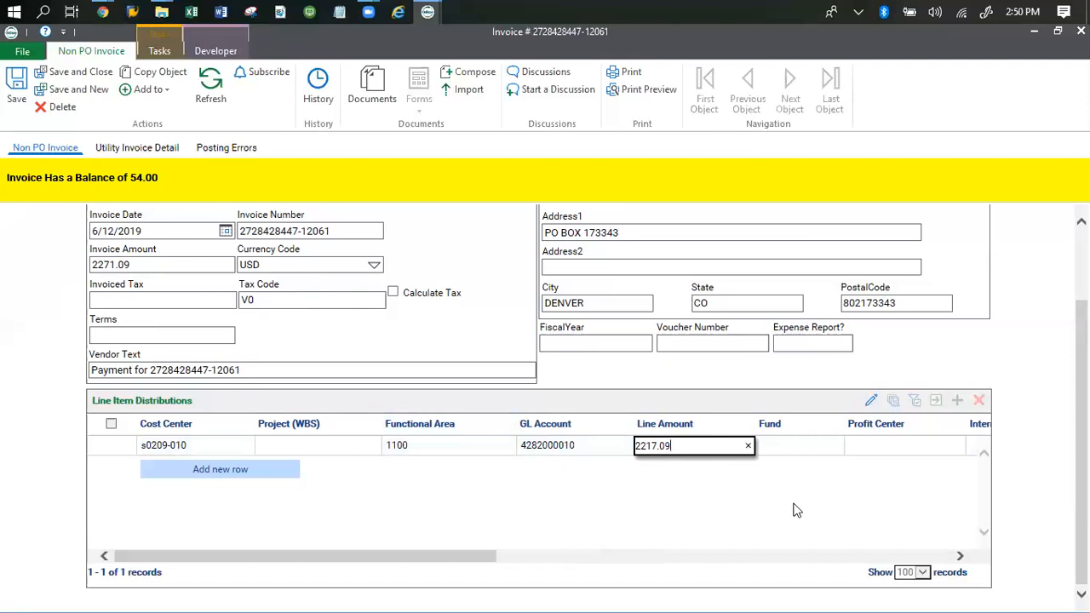
# - Restore the Line Amount to 2271.09 and save, bringing the Invoice Balance to 0.00
pyautogui.hotkey('ctrl', 'a')
pyautogui.press('BackSpace')
pyautogui.write('2271.09')
pyautogui.click(893, 401)
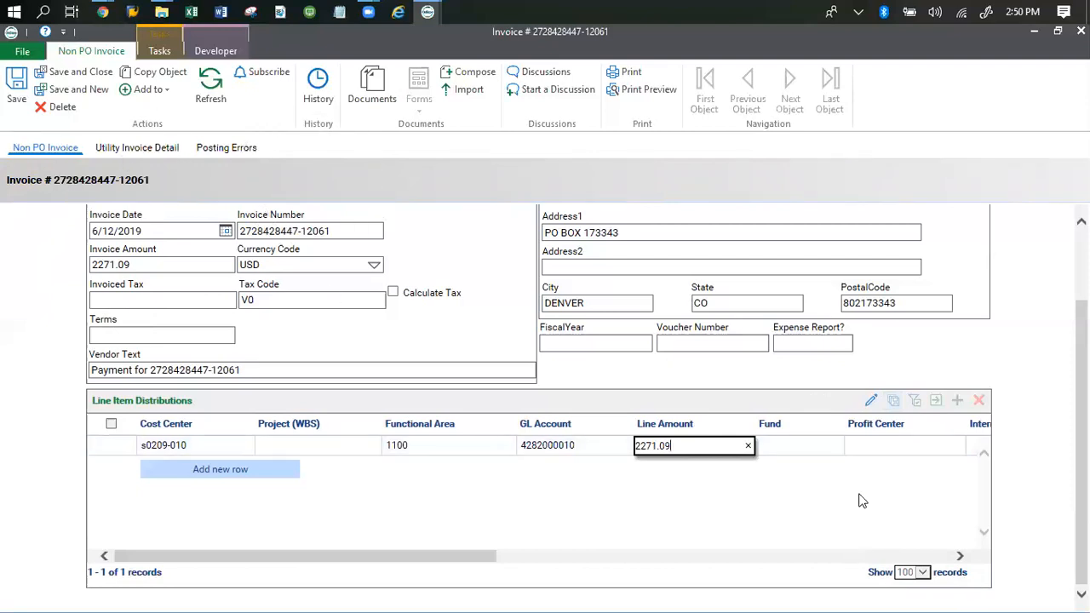
pyautogui.scroll(1, 871, 548)
pyautogui.scroll(2, 871, 548)
pyautogui.scroll(-3, 871, 548)
pyautogui.scroll(3, 871, 552)
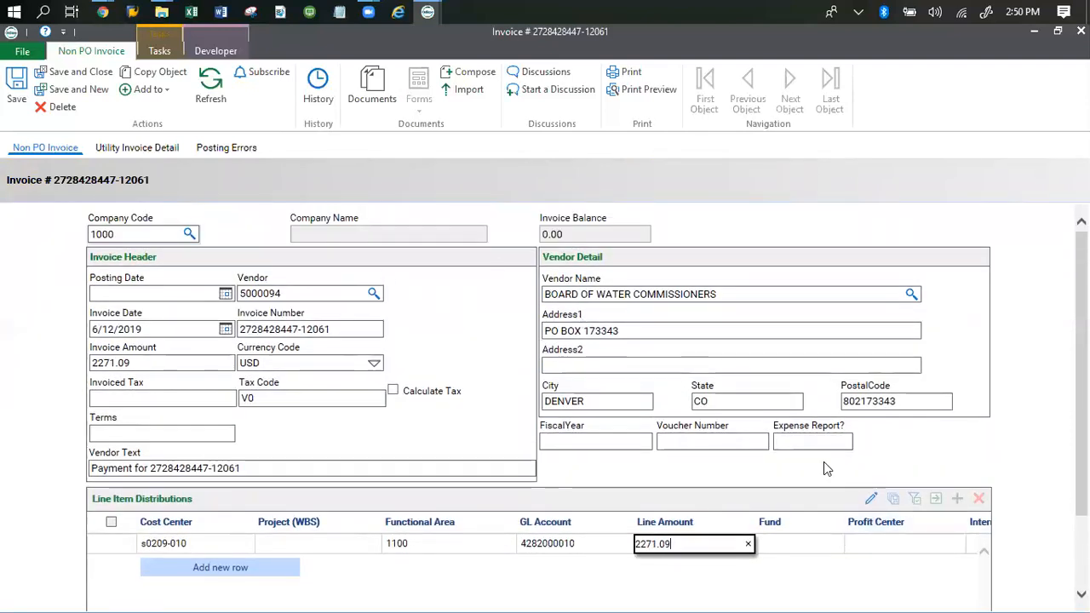
# - Save and close the coded Non PO Invoice form
pyautogui.click(81, 76)
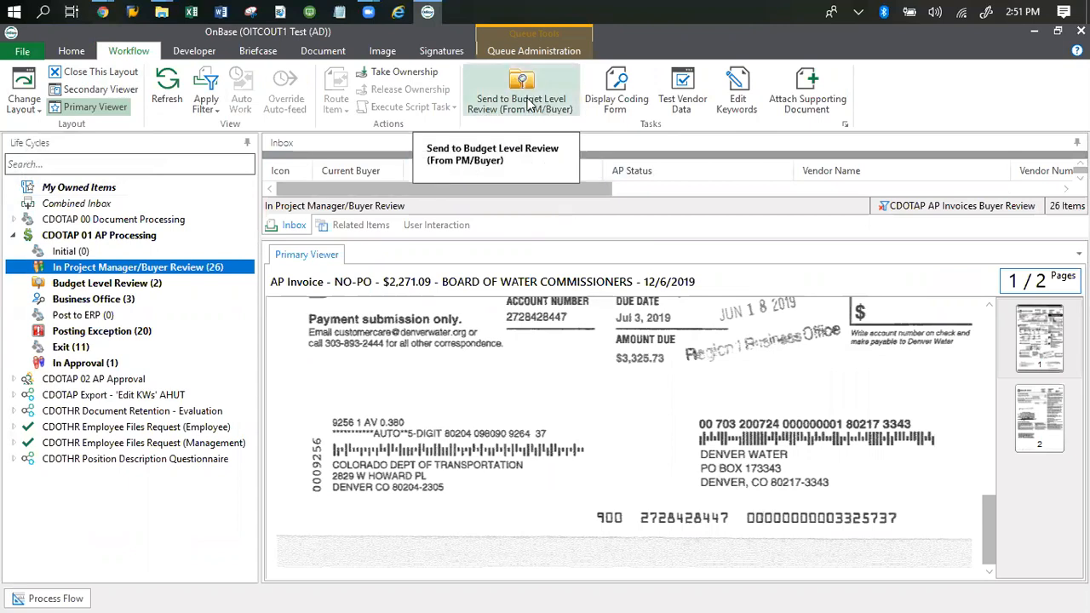
# - Send the $2,271.09 invoice to Budget Level Review (From PM/Buyer) and enlarge the inbox list
pyautogui.click(529, 102)
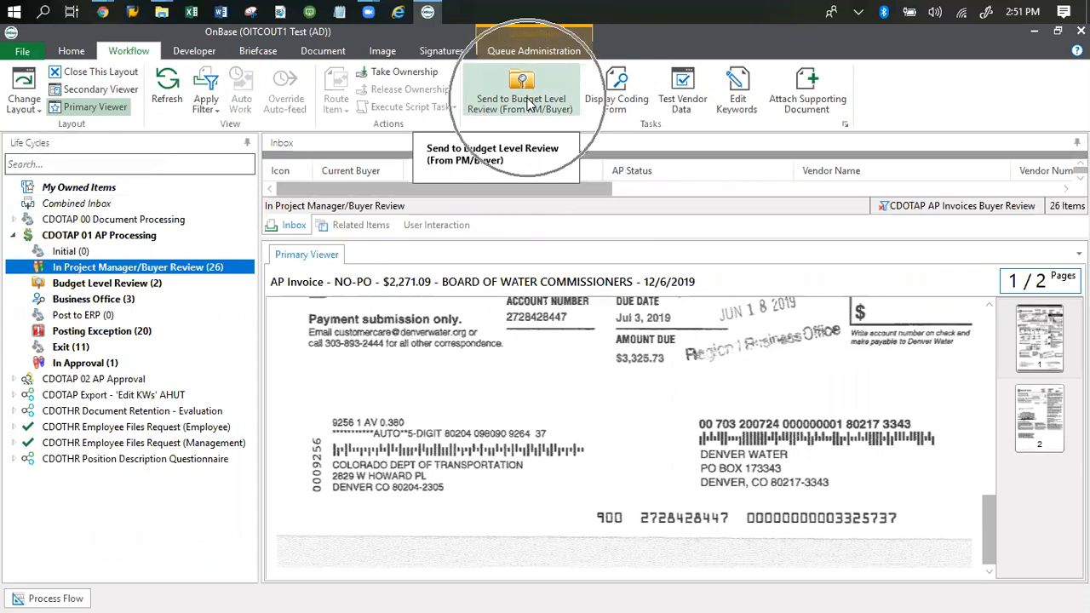
pyautogui.click(529, 103)
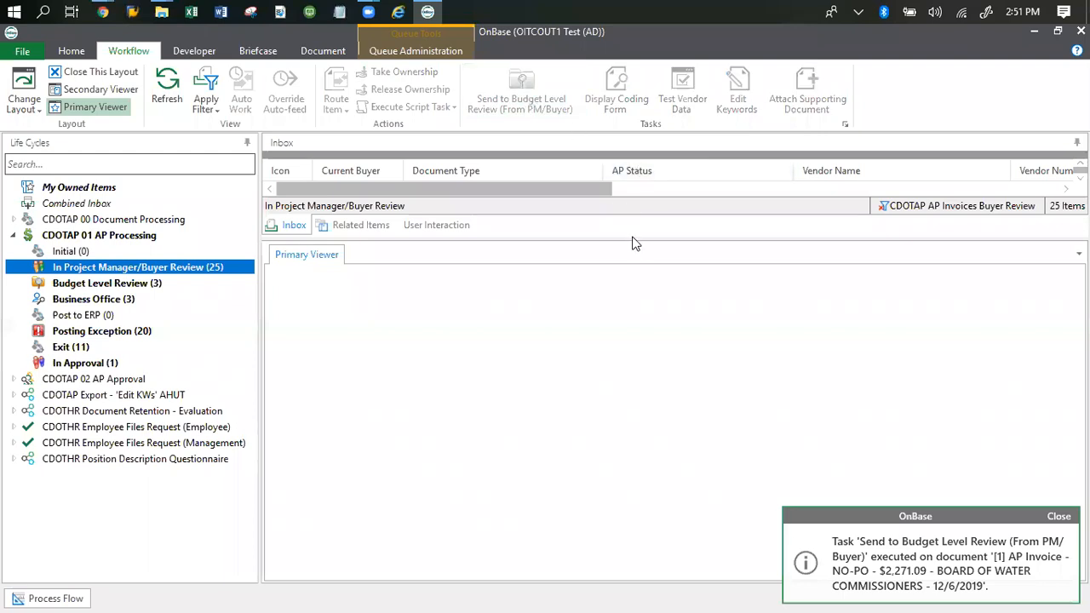
pyautogui.moveTo(633, 239); pyautogui.dragTo(631, 353)
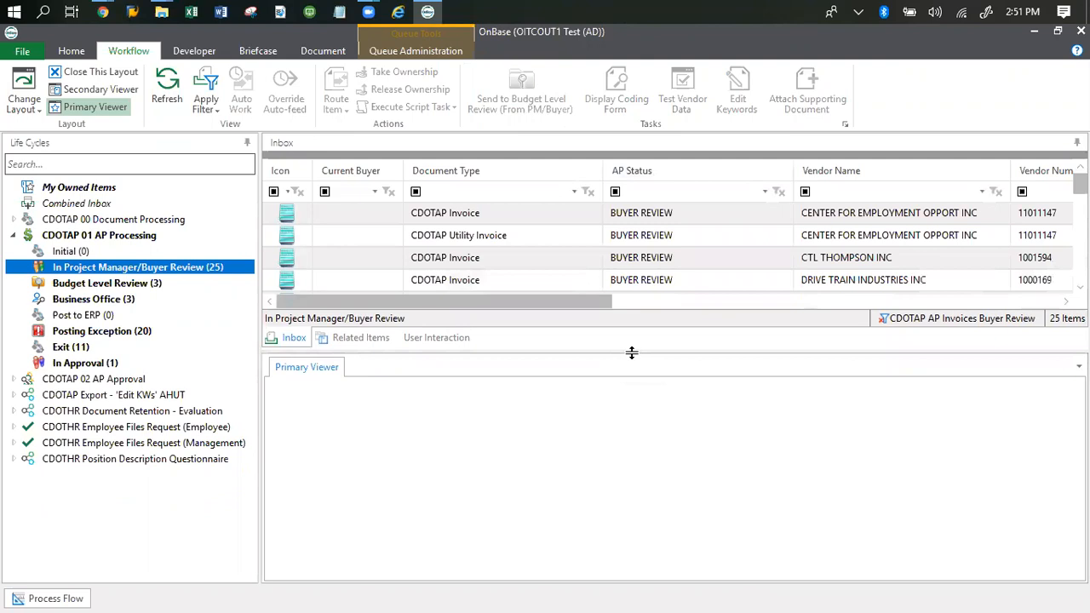
# - Open Budget Level Review (3) and select the BOARD OF WATER COMM utility invoice
pyautogui.click(106, 285)
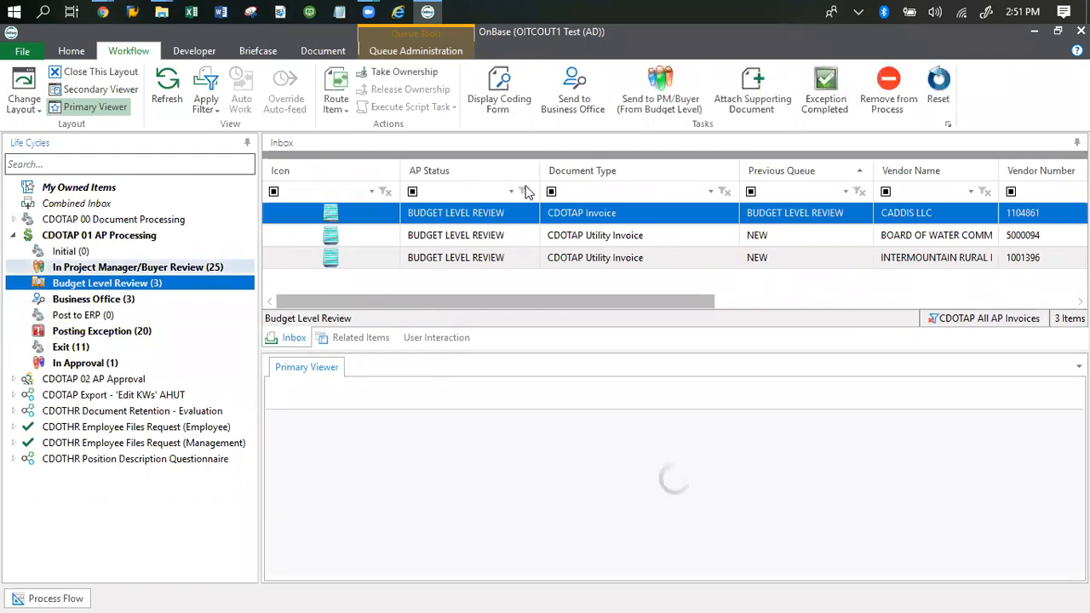
pyautogui.click(488, 234)
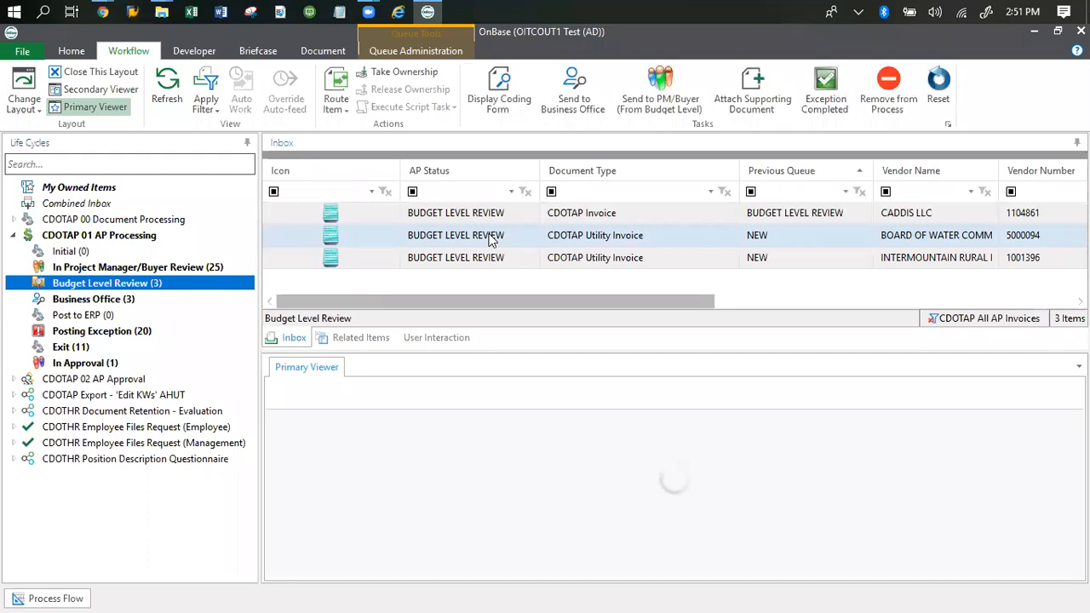